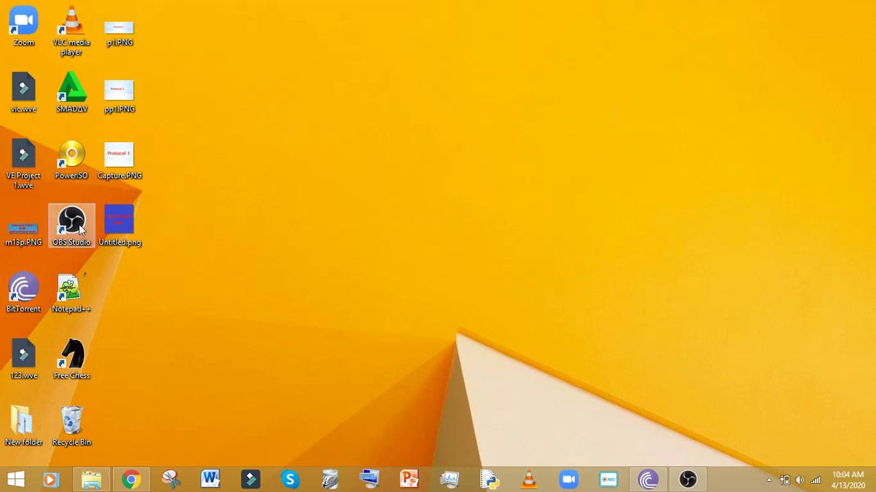
# Switch to Chrome, search the web for "obs download" in a new tab and open the obsproject.com homepage
pyautogui.click(133, 479)
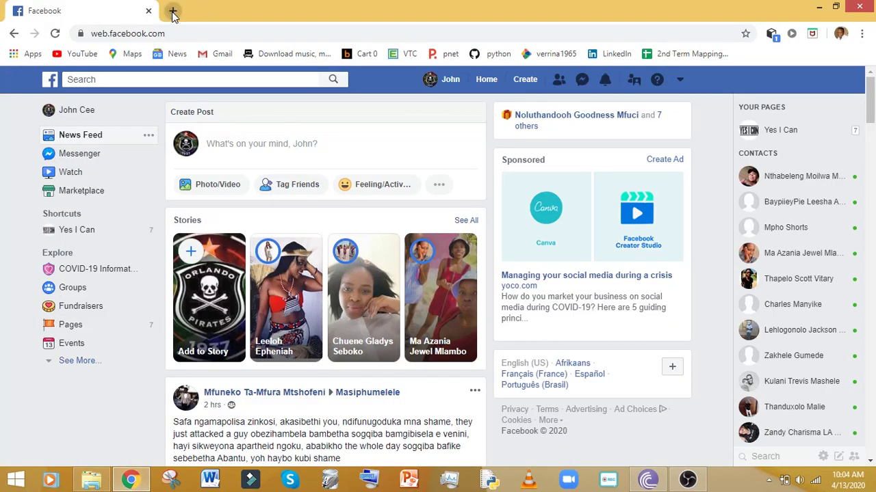
pyautogui.click(173, 10)
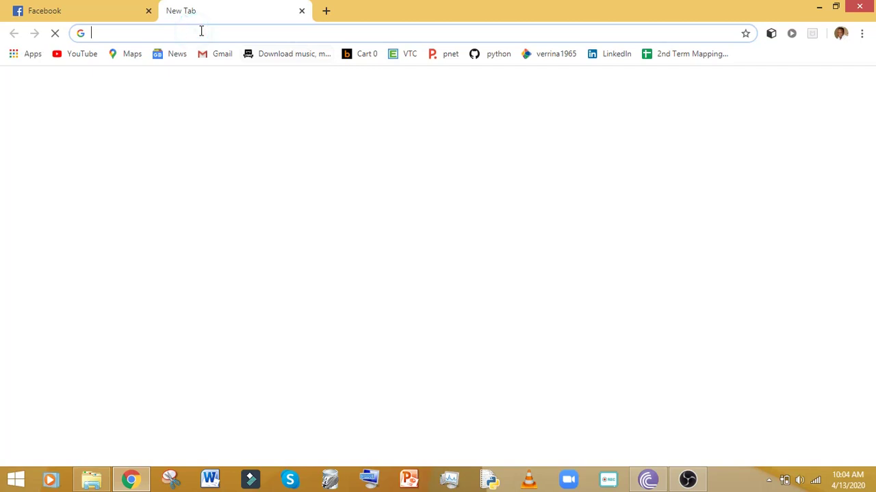
pyautogui.write('obs')
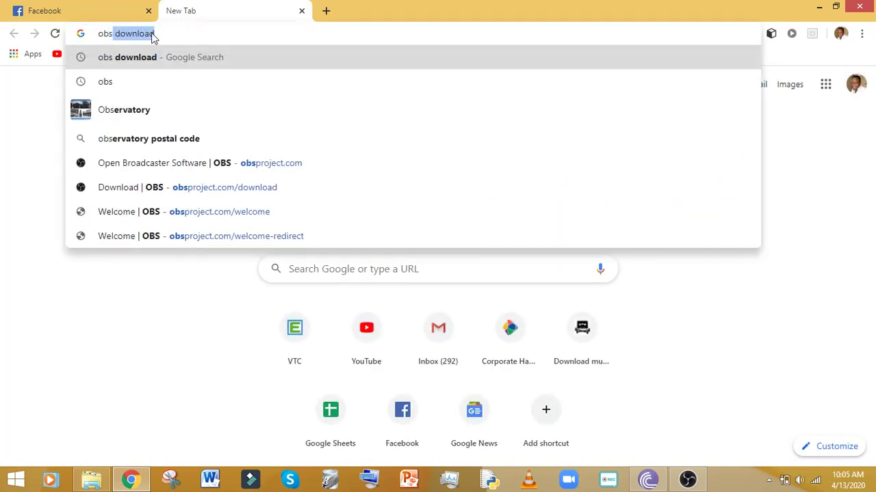
pyautogui.click(136, 59)
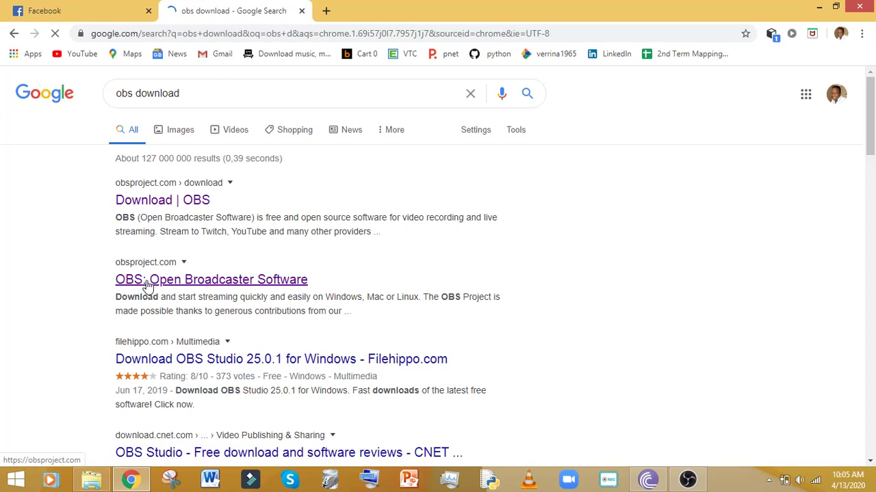
pyautogui.click(259, 286)
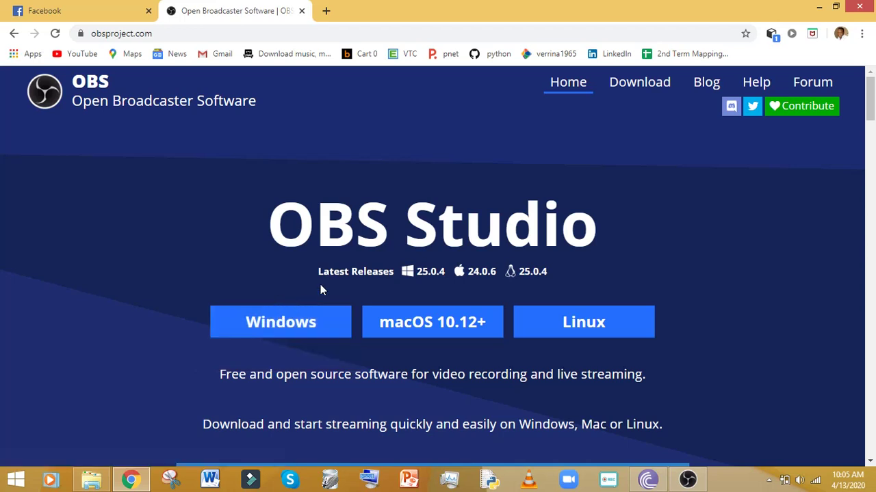
# Close the OBS website tab, minimize the browser and switch to OBS Studio
pyautogui.click(301, 11)
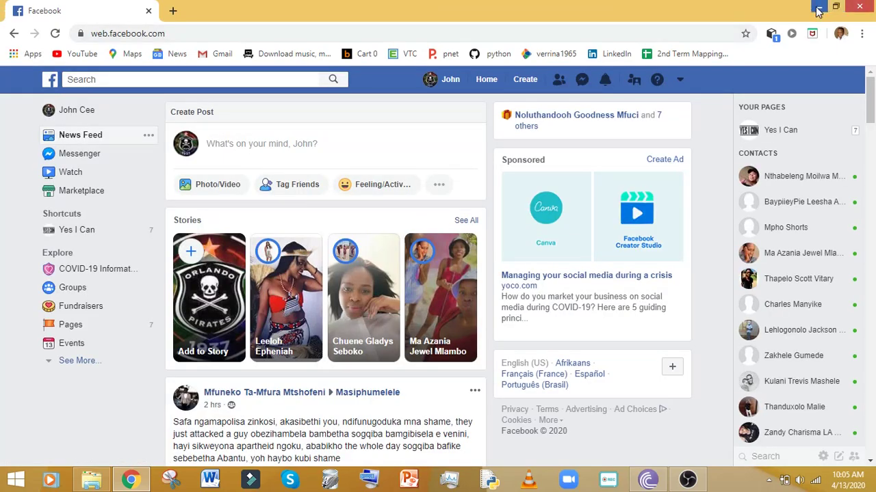
pyautogui.click(818, 8)
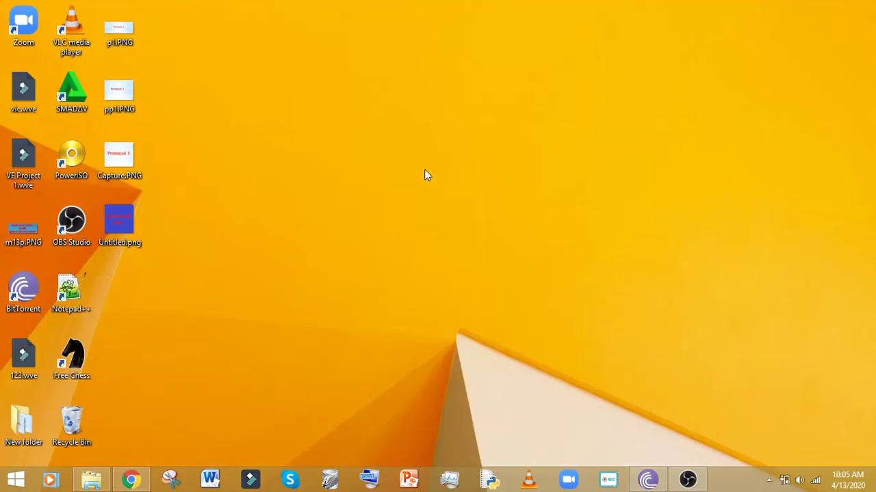
pyautogui.click(688, 481)
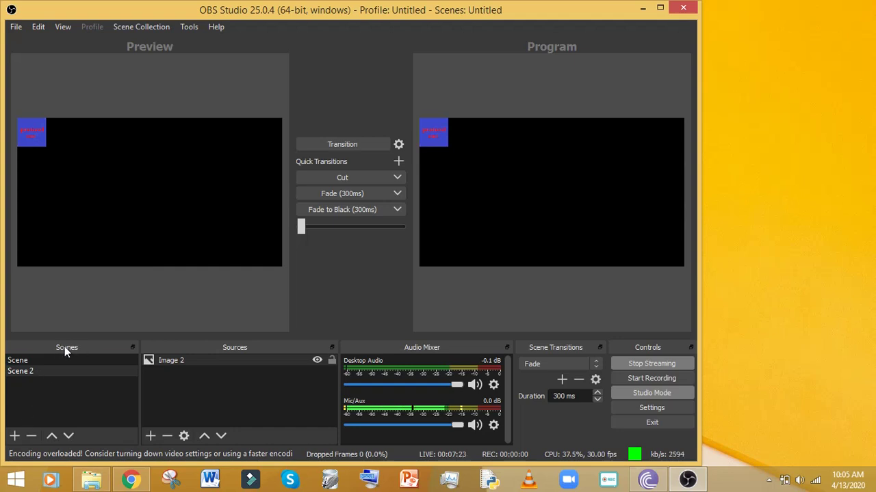
# Add a new scene named "test" and select it in the scene list
pyautogui.click(15, 436)
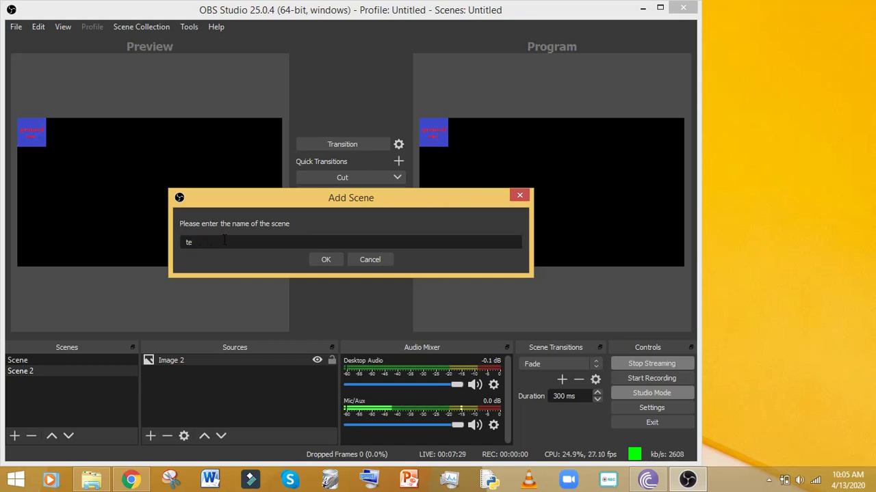
pyautogui.write('test')
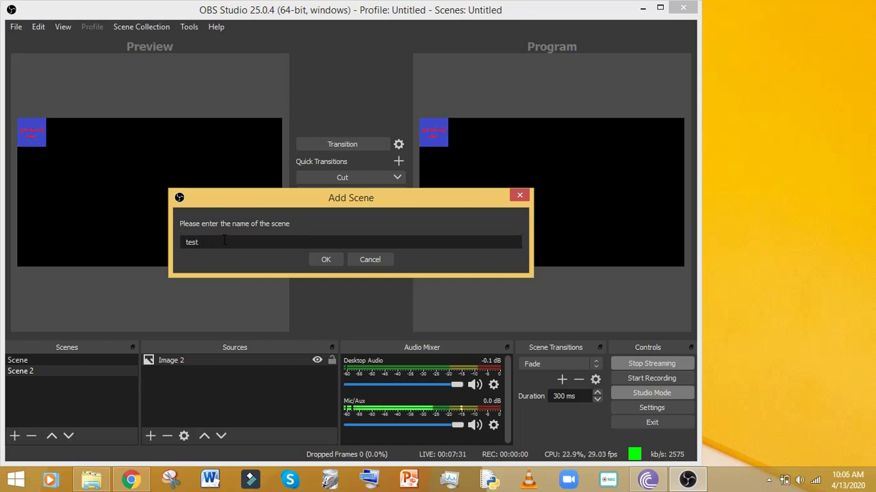
pyautogui.click(325, 262)
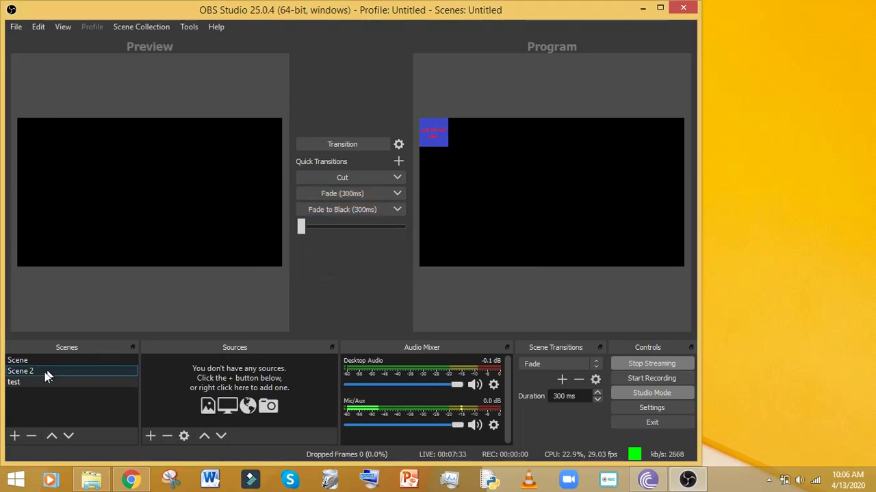
pyautogui.click(21, 383)
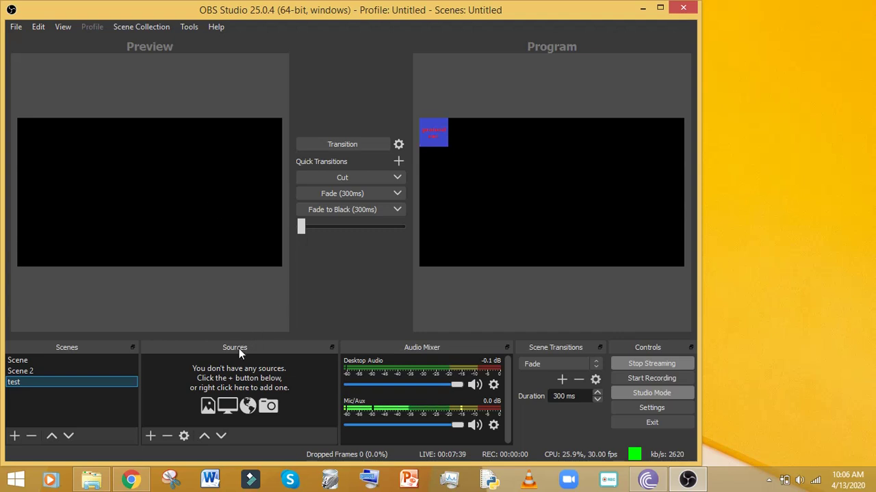
# Add a new Video Capture Device source to the test scene, using HD WebCam as its device
pyautogui.click(151, 439)
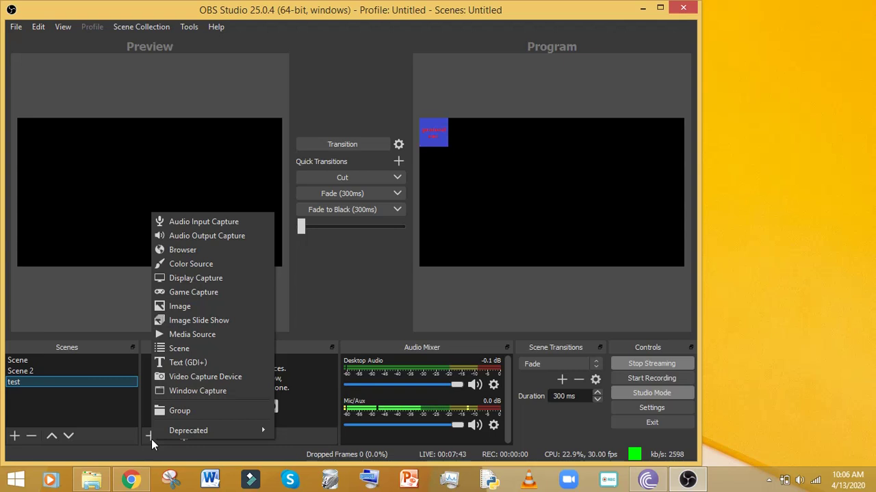
pyautogui.click(194, 379)
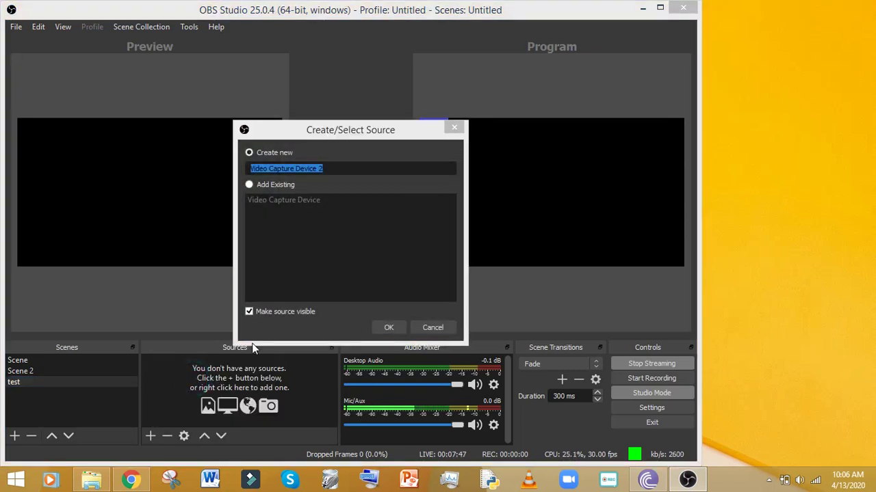
pyautogui.click(387, 328)
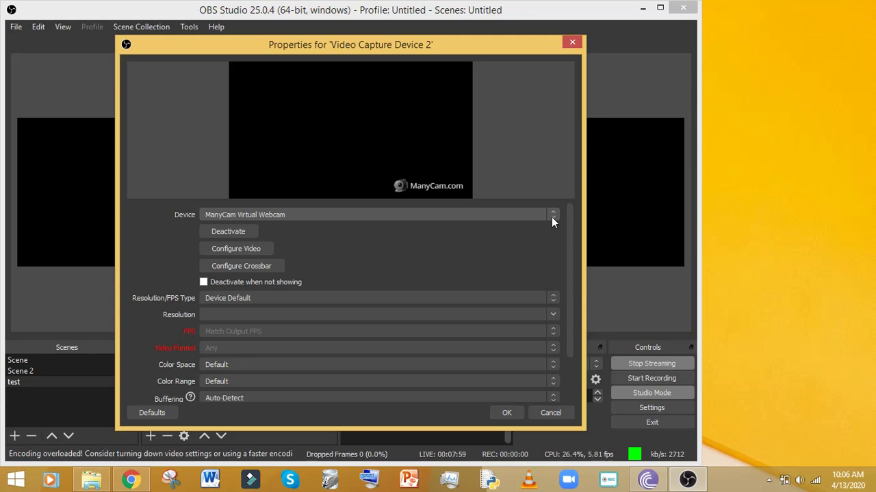
pyautogui.click(552, 217)
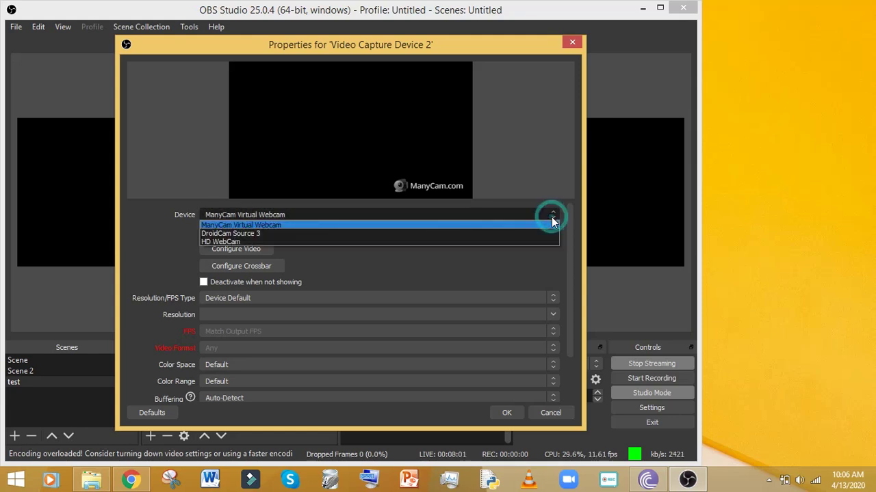
pyautogui.click(487, 241)
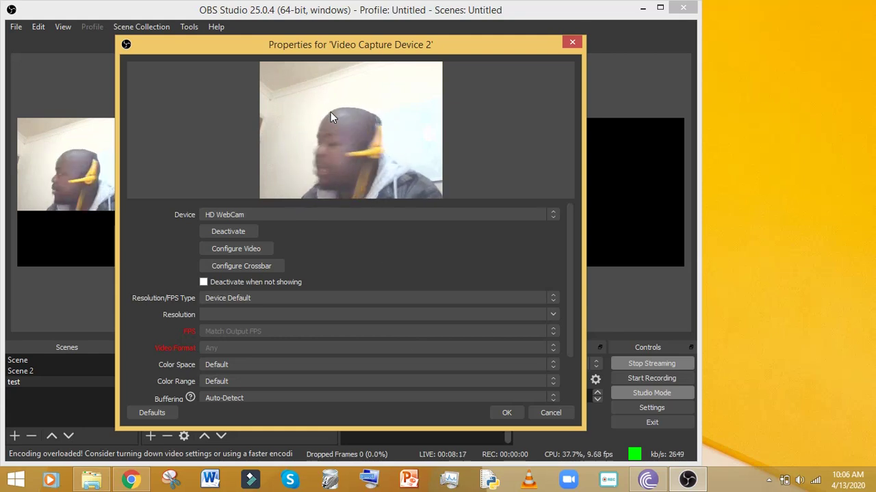
pyautogui.click(506, 413)
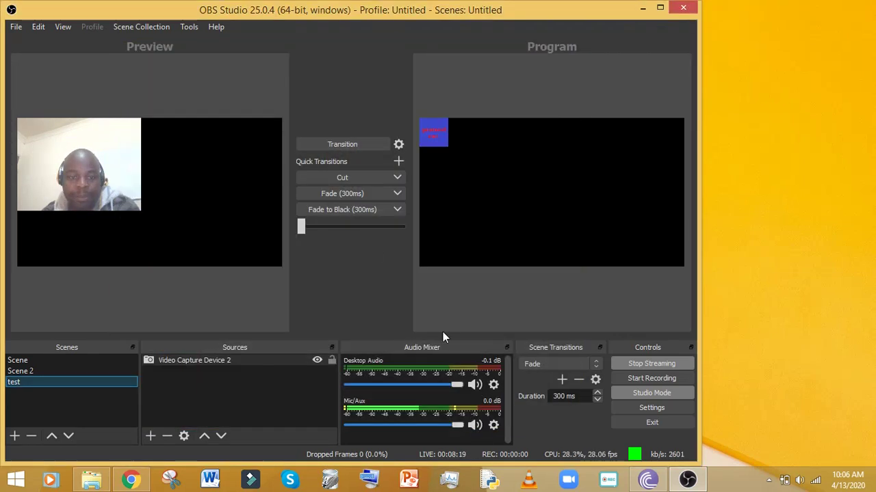
# Unlock the preview so that the webcam source can be edited on the canvas
pyautogui.click(82, 188)
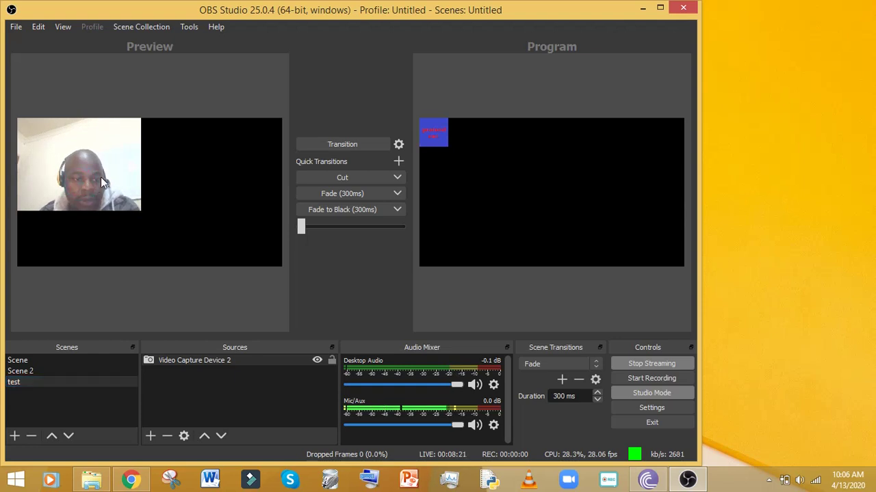
pyautogui.rightClick(102, 176)
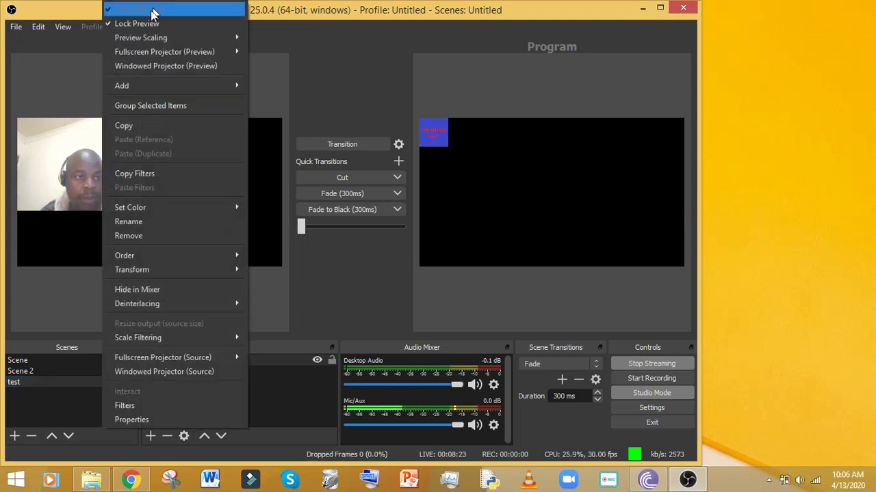
pyautogui.press('Escape')
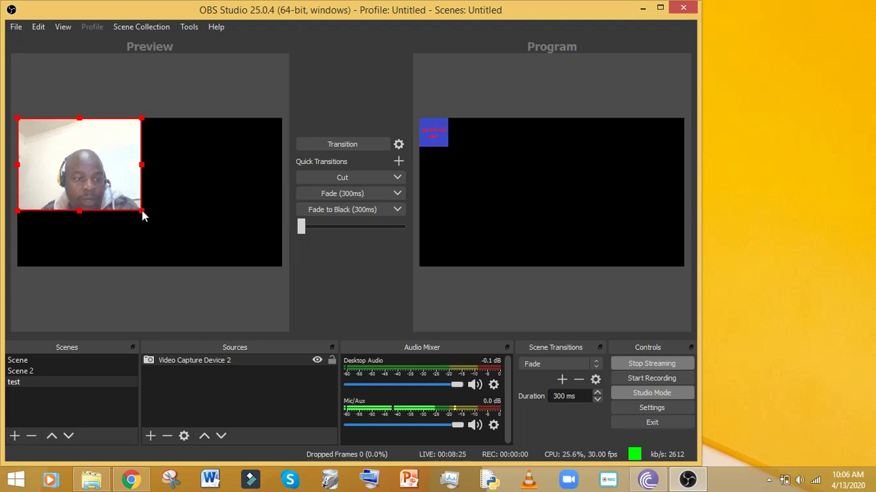
# Enlarge the webcam image to the full canvas width and move it up so its lower edge meets the canvas's lower edge
pyautogui.moveTo(142, 215); pyautogui.dragTo(251, 264)
pyautogui.moveTo(175, 228); pyautogui.dragTo(193, 196)
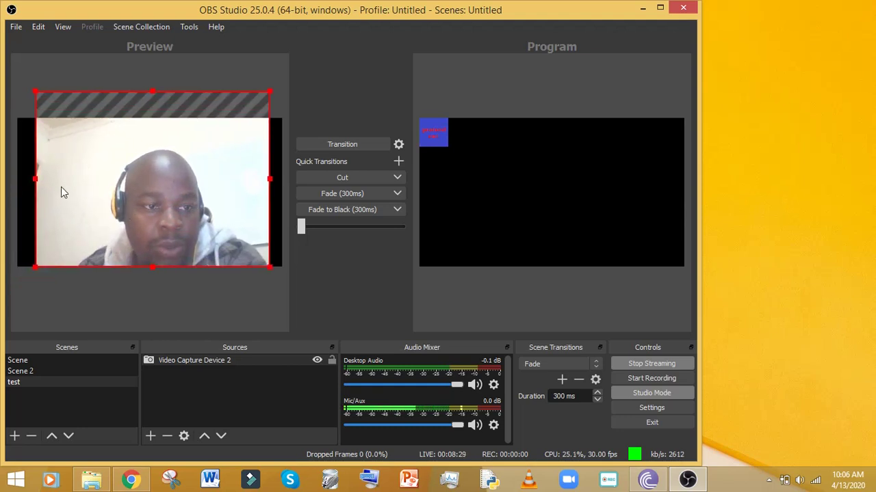
pyautogui.moveTo(37, 181); pyautogui.dragTo(20, 177)
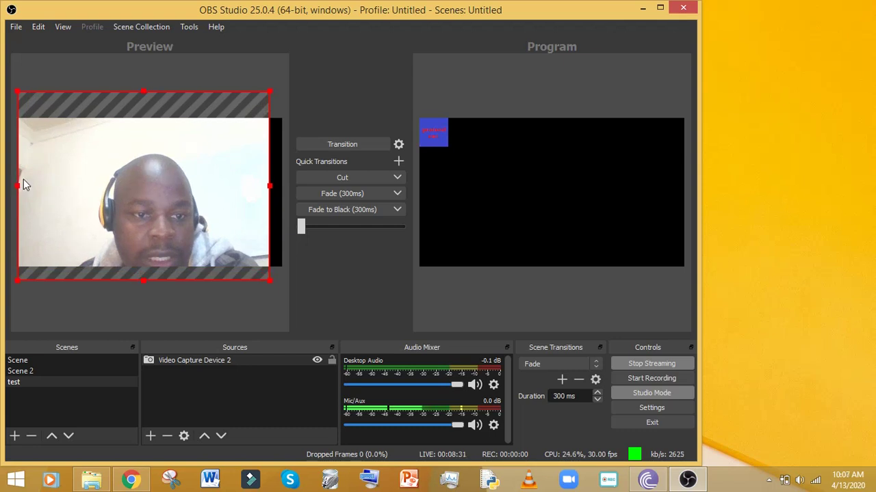
pyautogui.moveTo(269, 185); pyautogui.dragTo(280, 184)
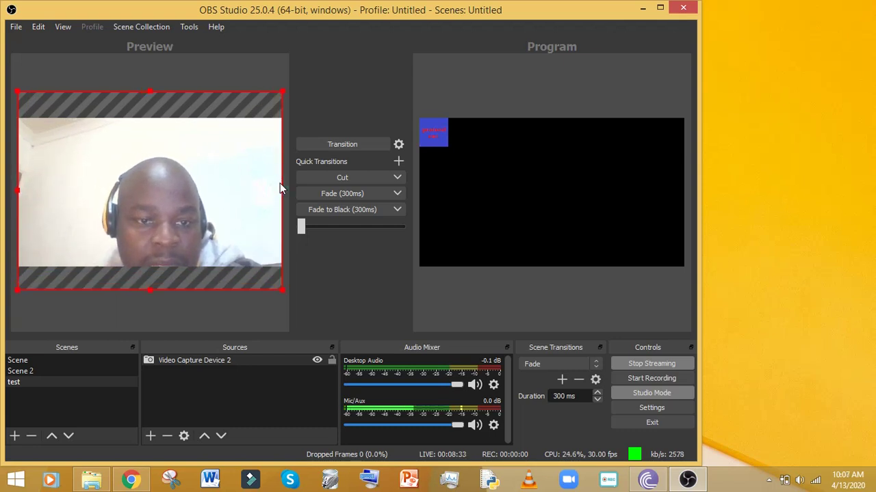
pyautogui.moveTo(202, 208); pyautogui.dragTo(201, 183)
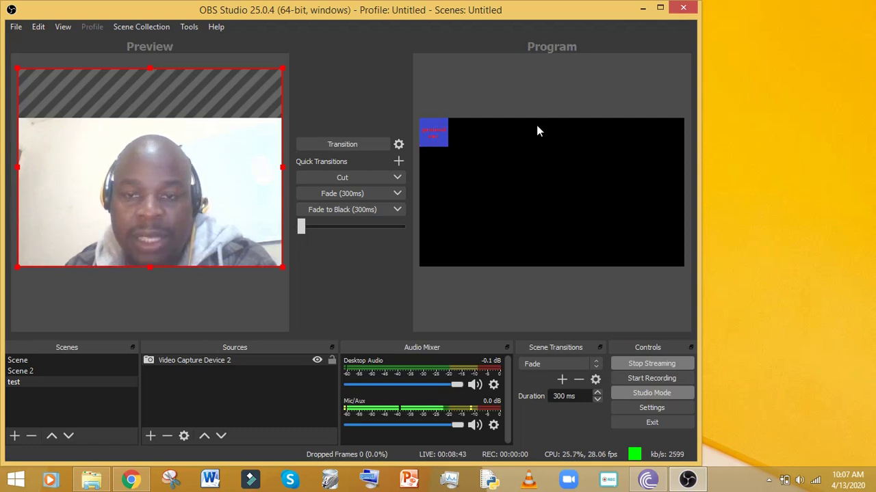
# Transition the test scene to the program output and select it again for the preview
pyautogui.click(342, 145)
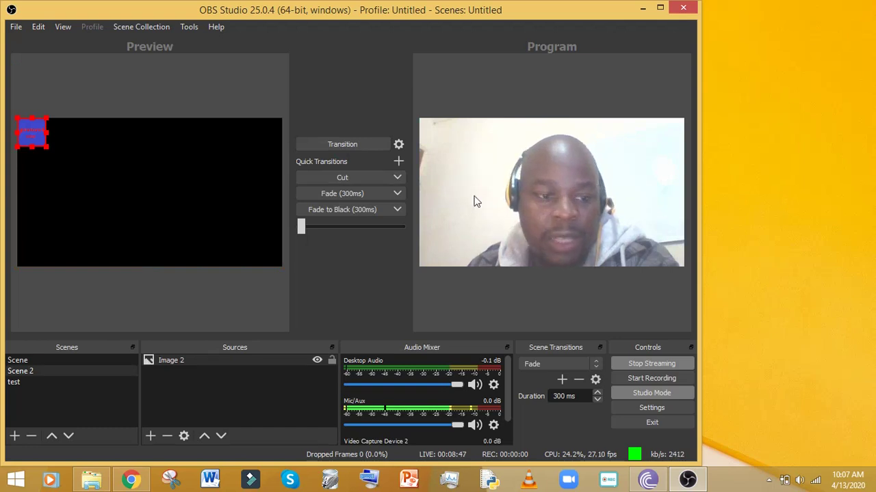
pyautogui.click(15, 383)
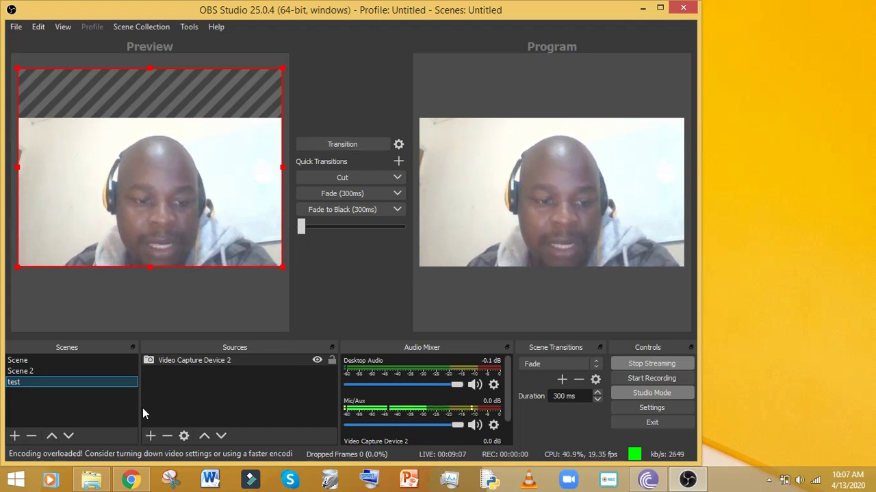
# Add a new Text (GDI+) source to the test scene with the text "today"
pyautogui.click(149, 437)
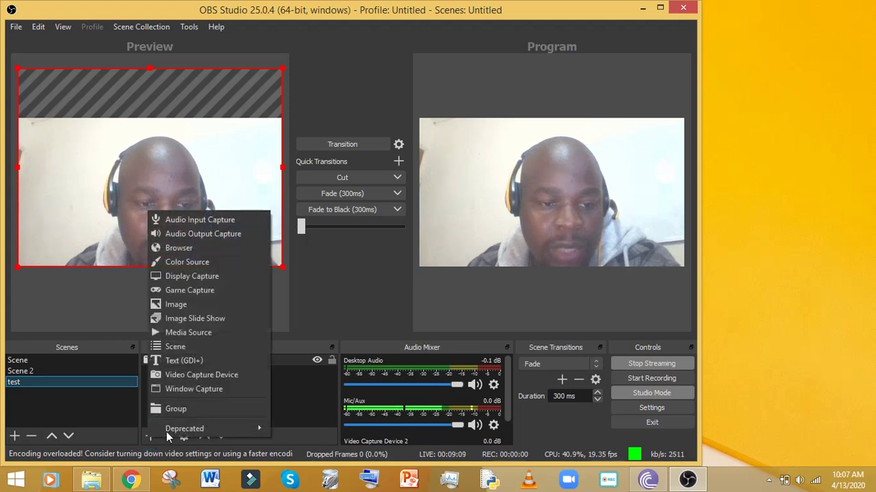
pyautogui.click(190, 360)
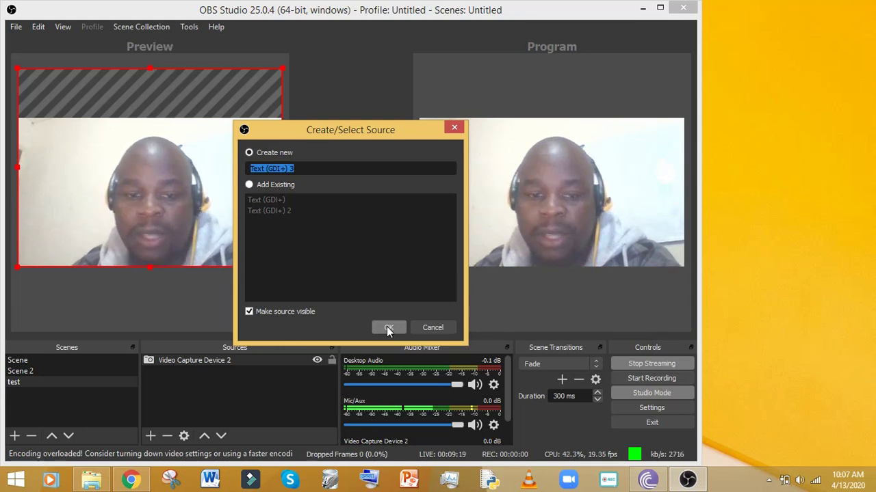
pyautogui.click(387, 328)
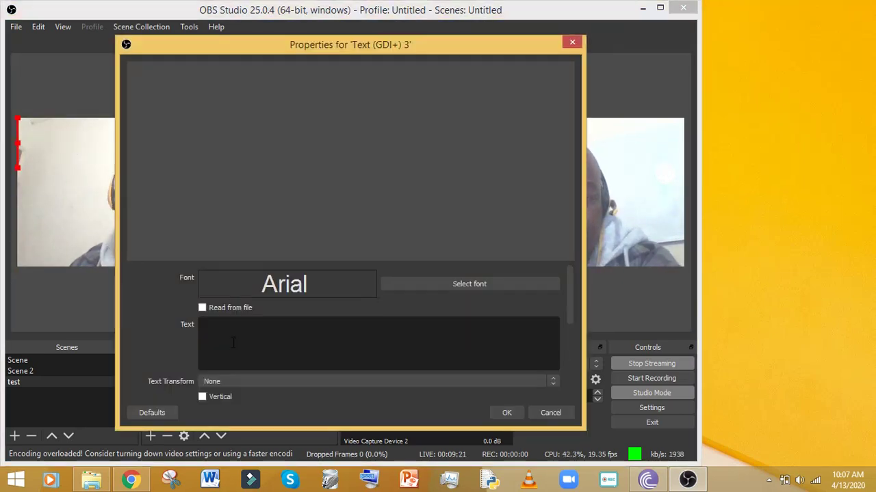
pyautogui.write('toda')
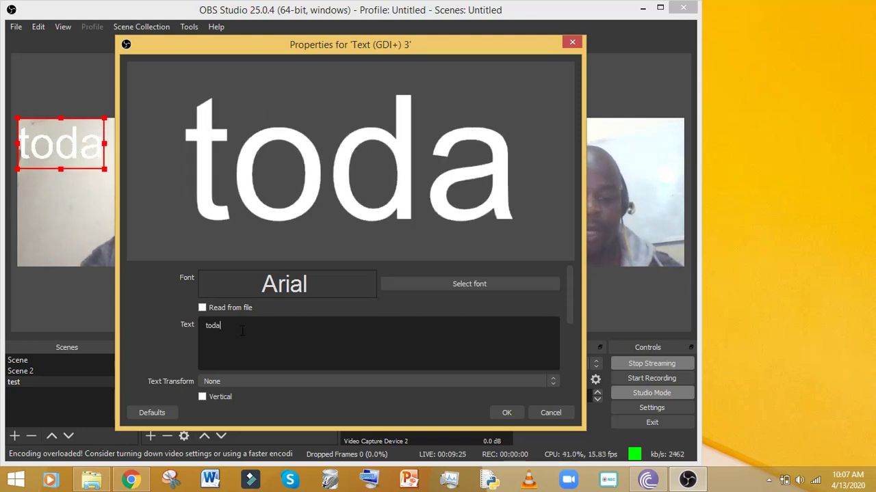
pyautogui.write('y')
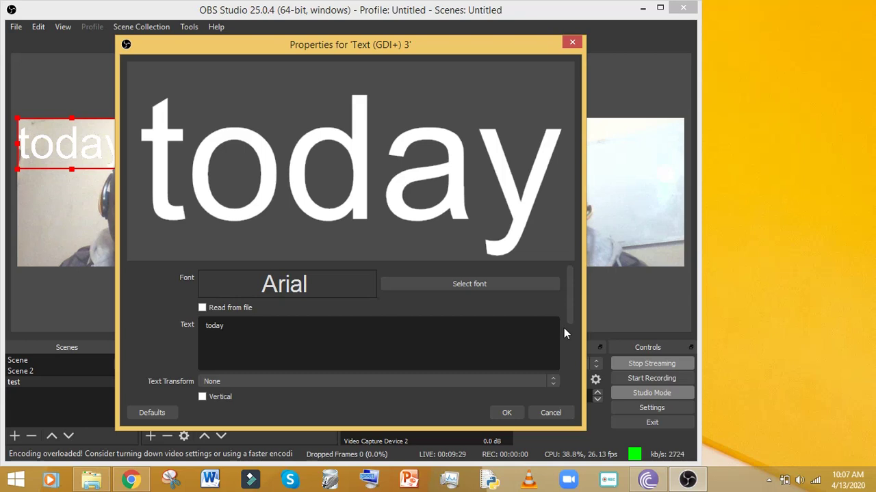
# Set the text source's font to Arial Italic at size 100
pyautogui.click(482, 284)
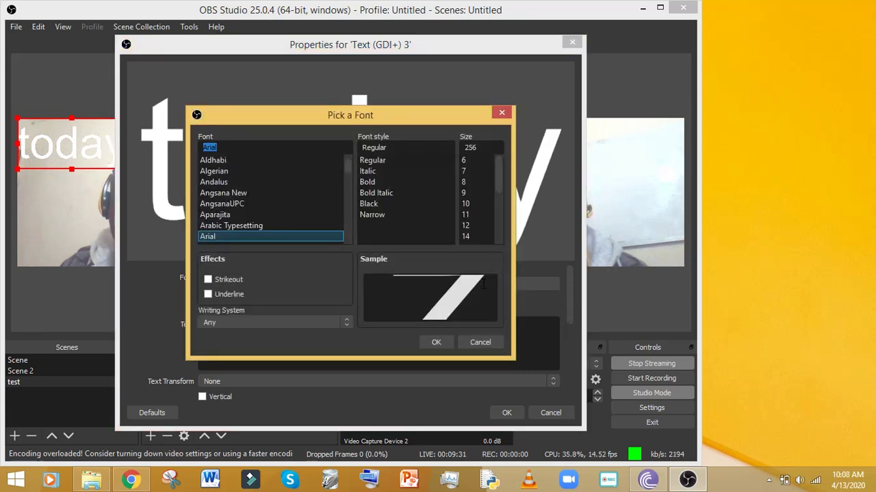
pyautogui.moveTo(345, 164); pyautogui.dragTo(347, 223)
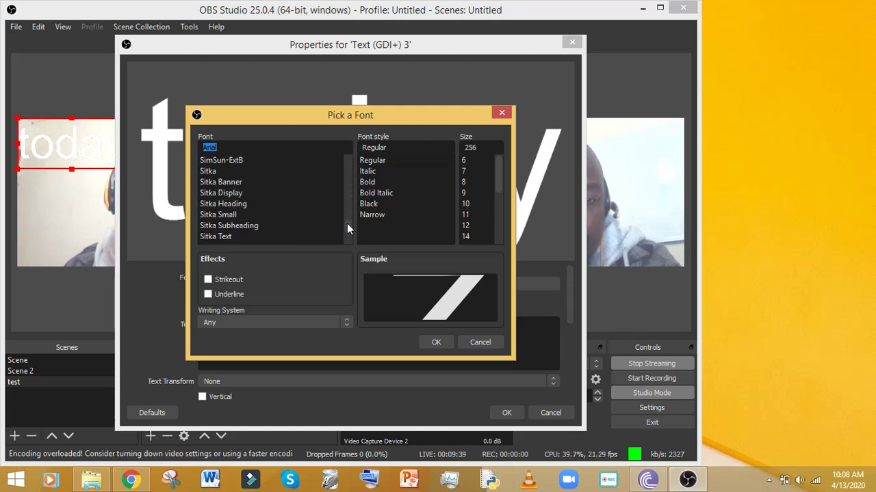
pyautogui.click(378, 176)
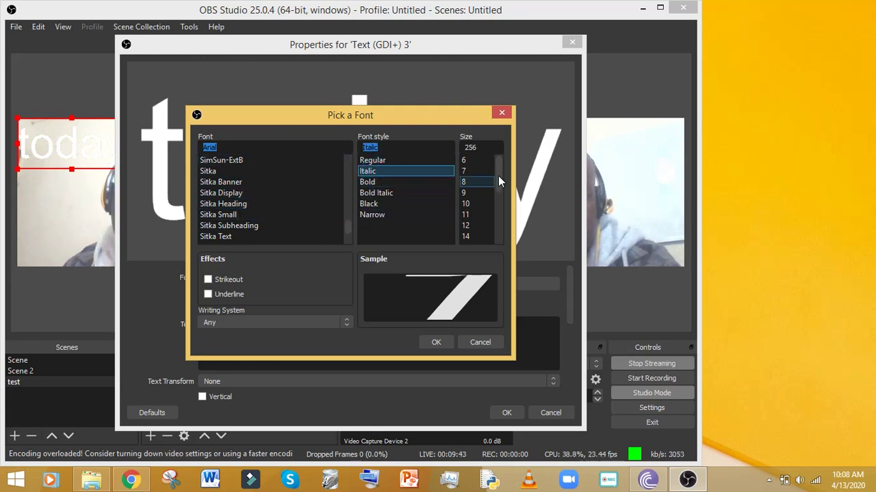
pyautogui.moveTo(497, 176); pyautogui.dragTo(500, 211)
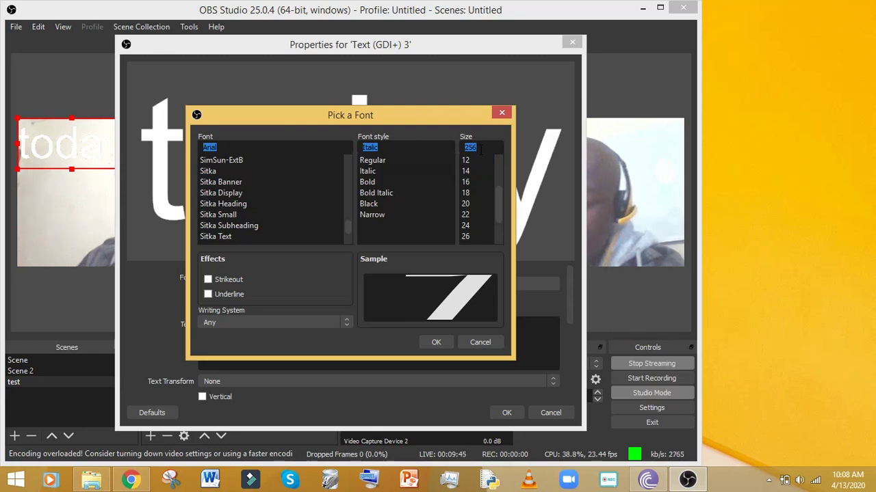
pyautogui.write('10')
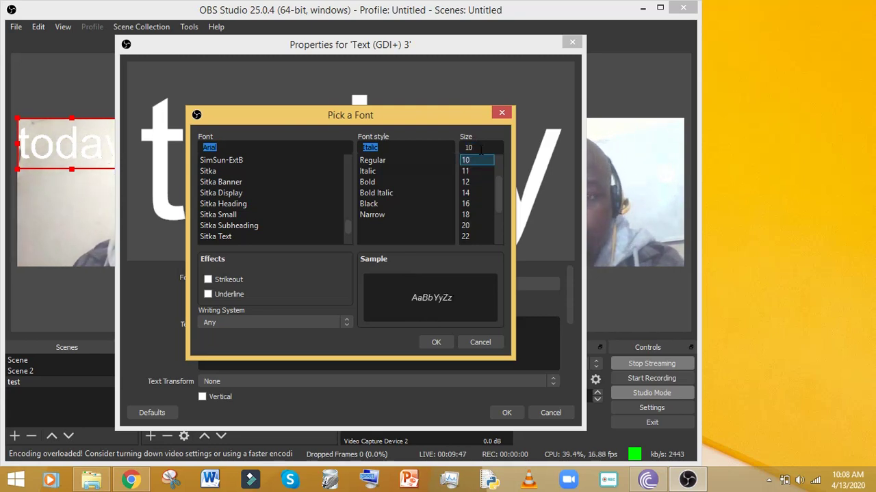
pyautogui.write('0')
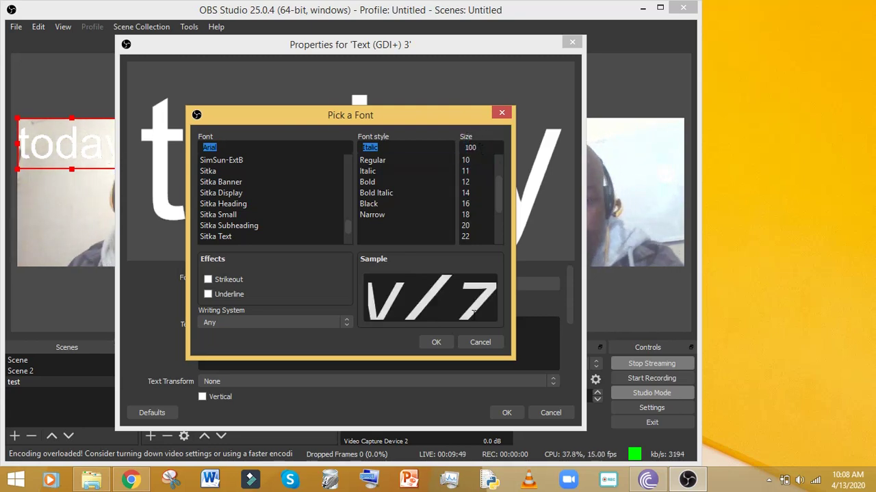
pyautogui.click(435, 342)
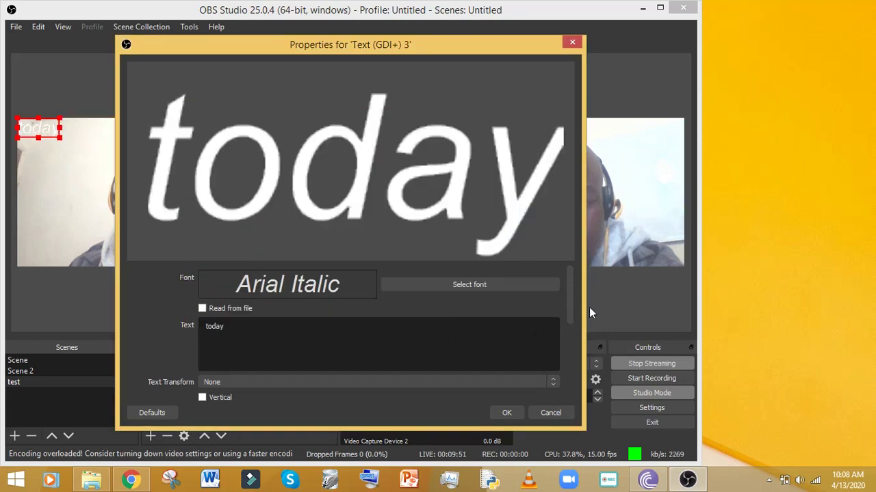
# Set the text color to dark blue #00007f and accept the text source's properties
pyautogui.moveTo(571, 303); pyautogui.dragTo(572, 359)
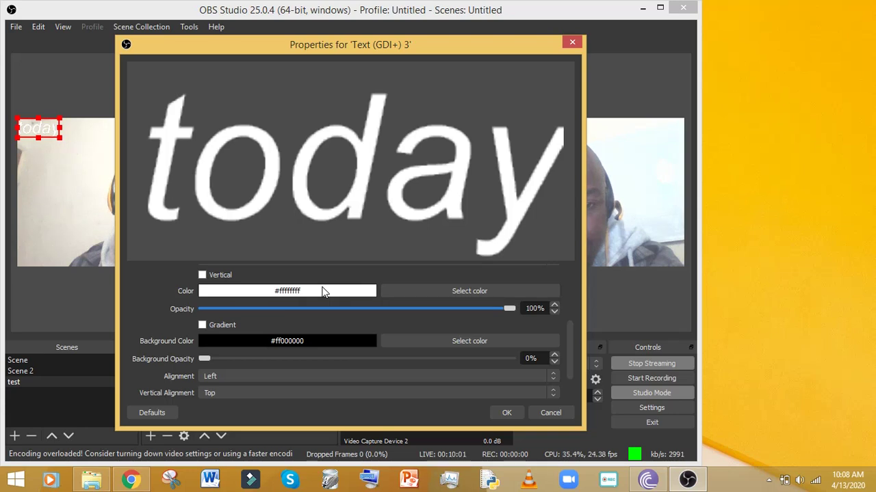
pyautogui.click(479, 293)
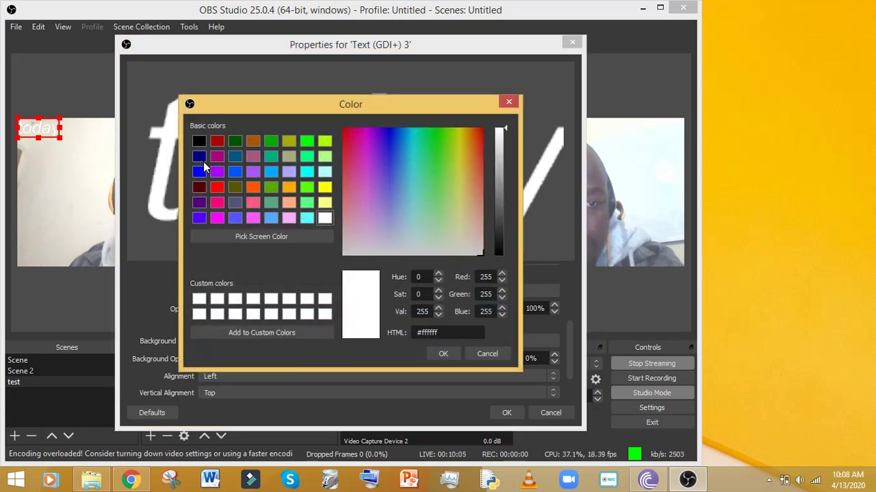
pyautogui.click(203, 160)
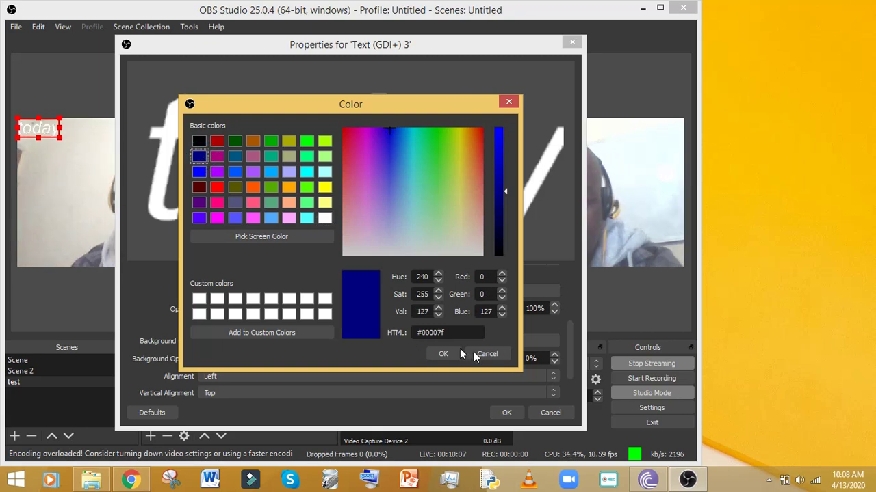
pyautogui.click(438, 354)
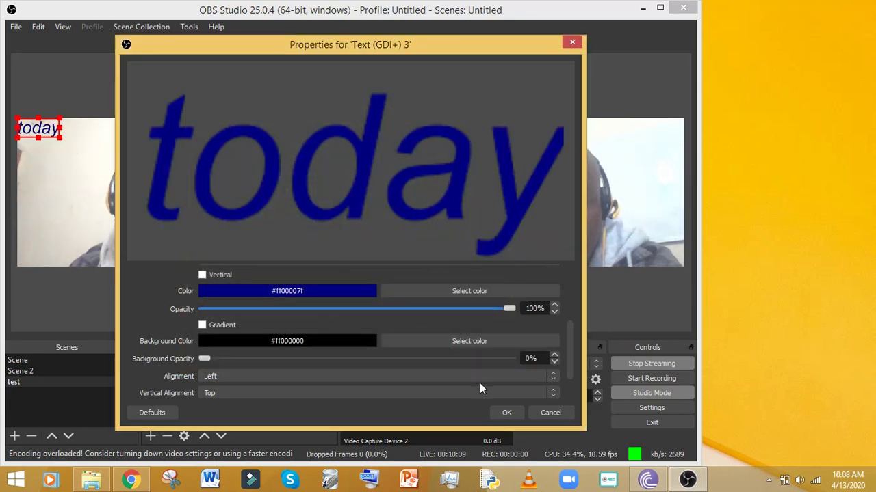
pyautogui.click(506, 413)
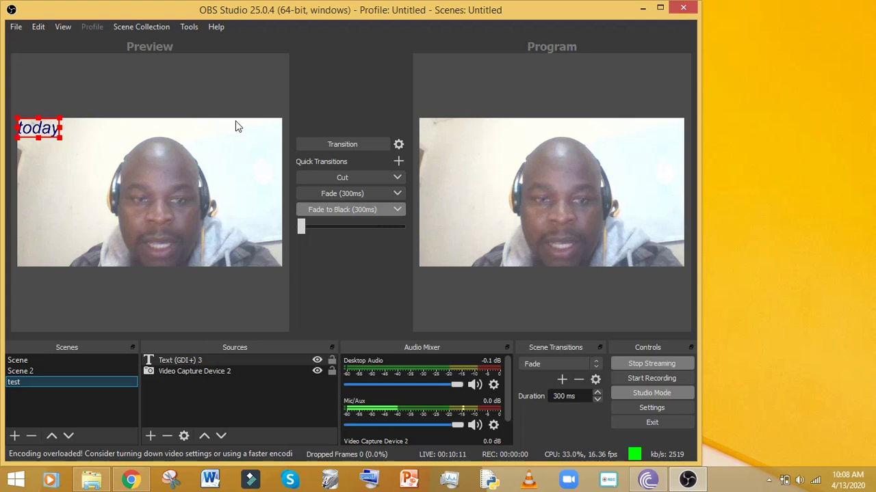
# Move the "today" text to the lower-left corner of the canvas and transition the test scene to the program output
pyautogui.moveTo(38, 132); pyautogui.dragTo(274, 226)
pyautogui.moveTo(205, 226); pyautogui.dragTo(50, 255)
pyautogui.click(70, 196)
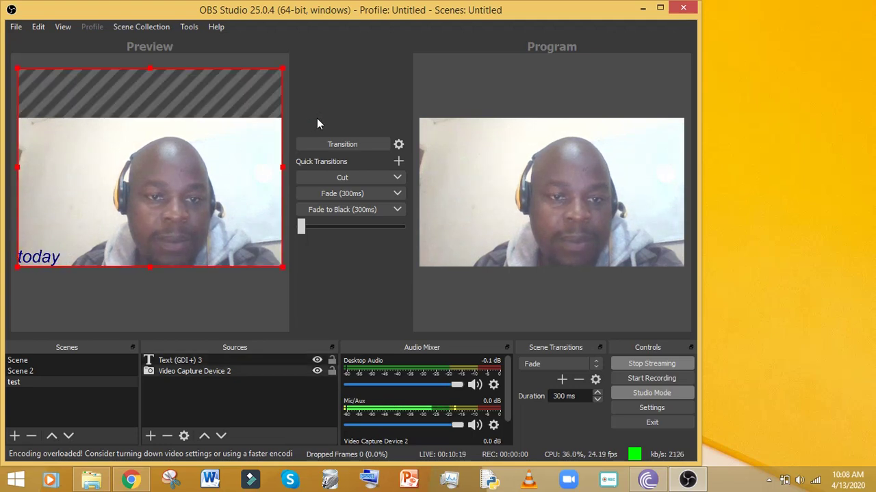
pyautogui.click(334, 143)
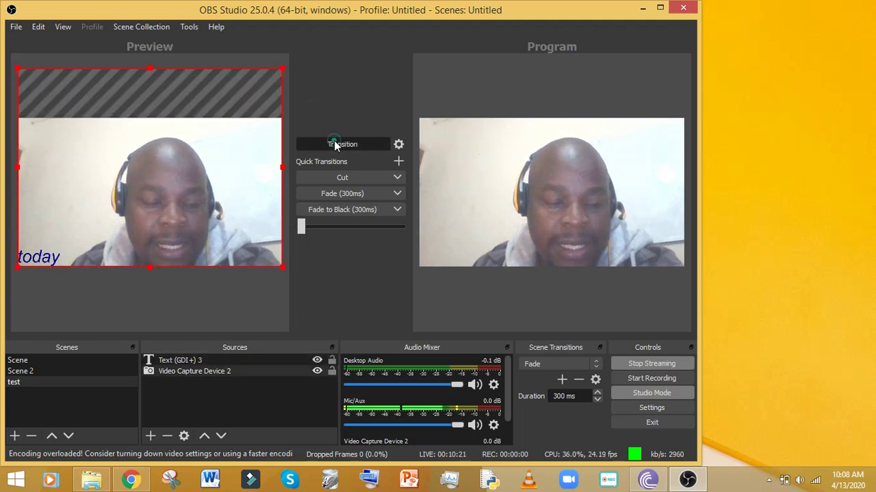
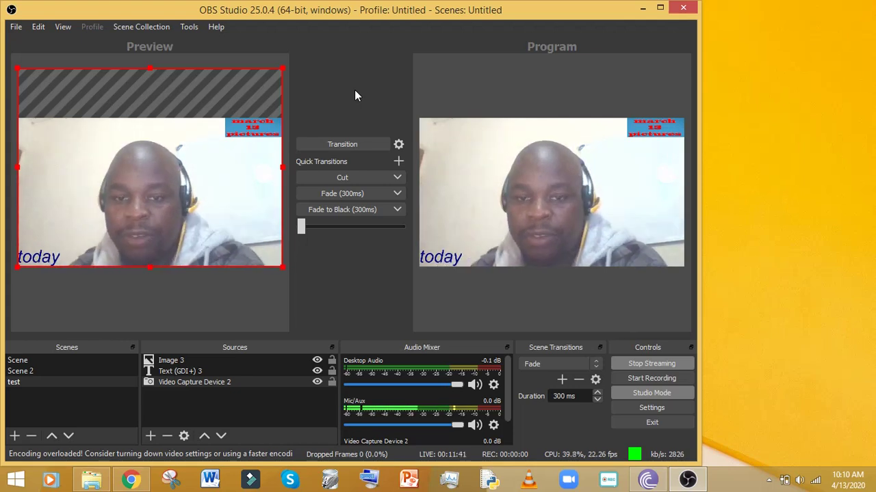
# Lock the preview so its sources cannot be edited on the canvas and minimize the window
pyautogui.rightClick(144, 176)
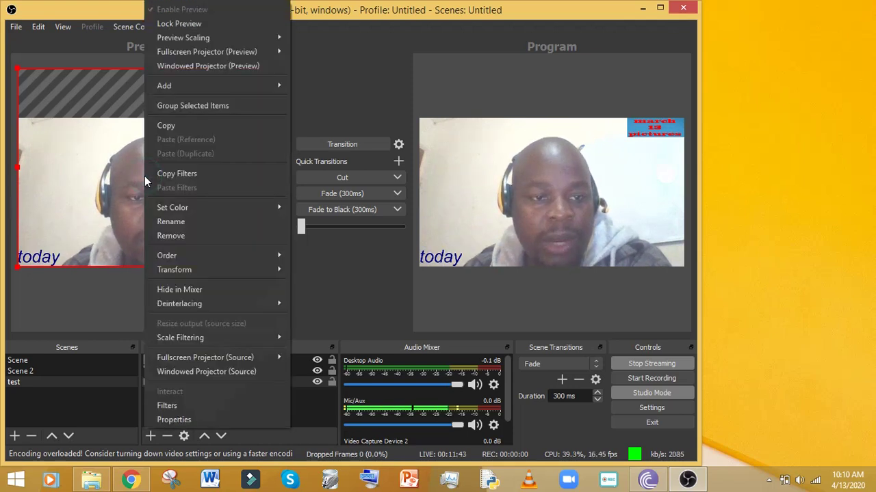
pyautogui.click(191, 24)
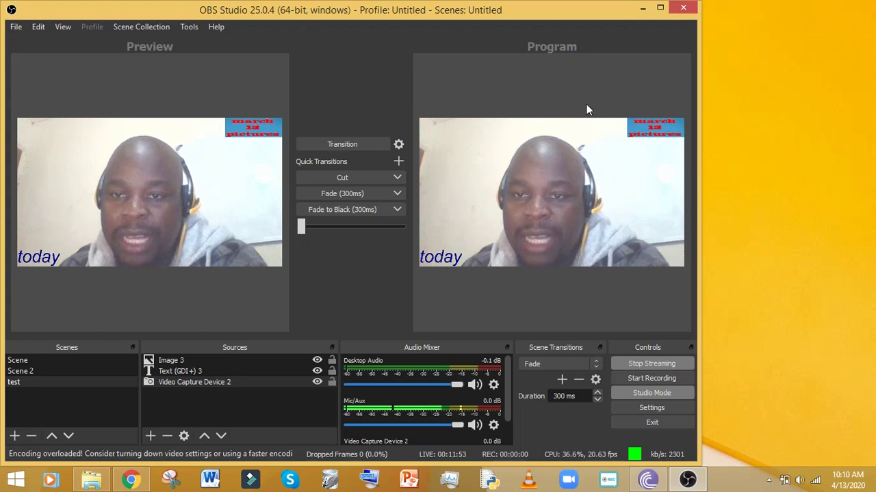
pyautogui.click(644, 9)
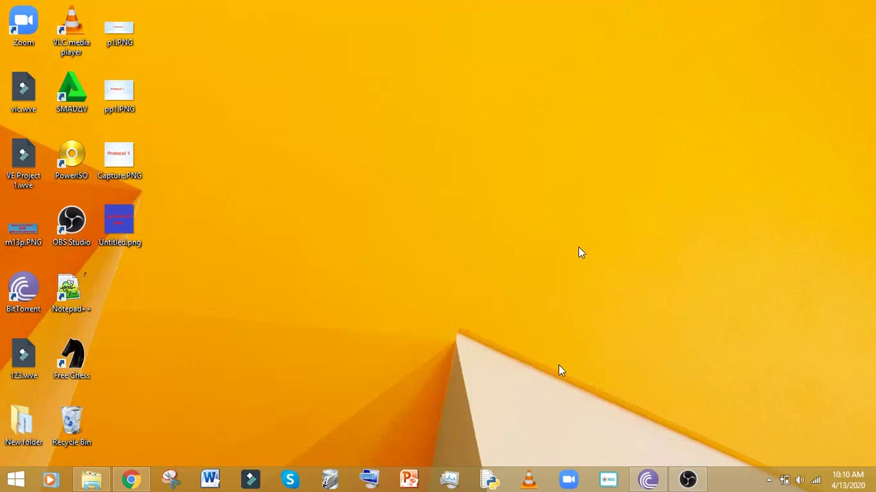
# Switch to Facebook in Chrome, expand the post composer's options and start creating a live video
pyautogui.click(131, 479)
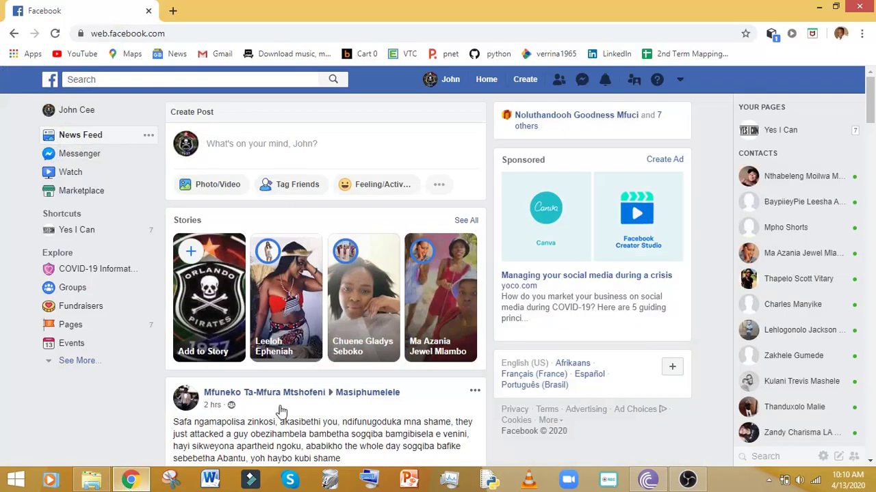
pyautogui.click(440, 192)
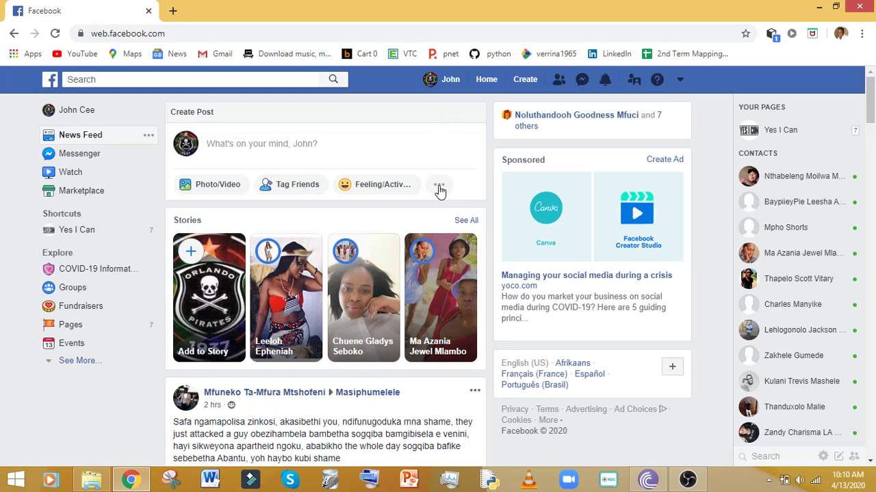
pyautogui.click(440, 192)
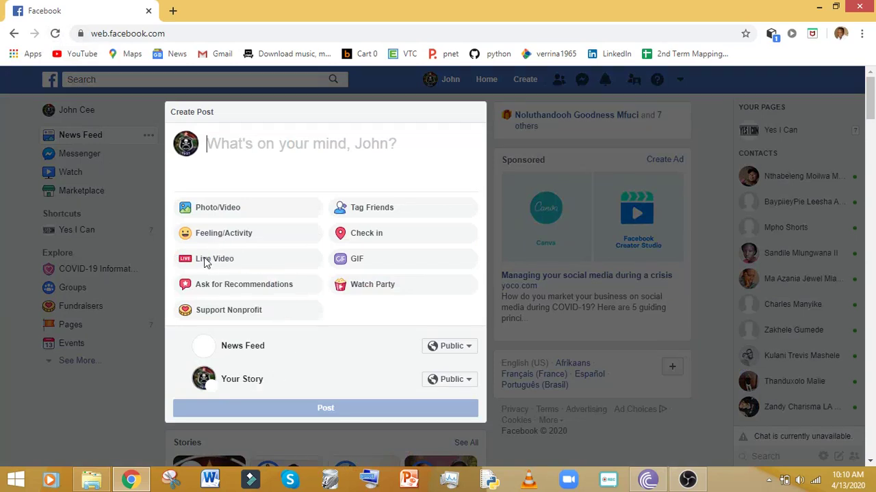
pyautogui.click(214, 266)
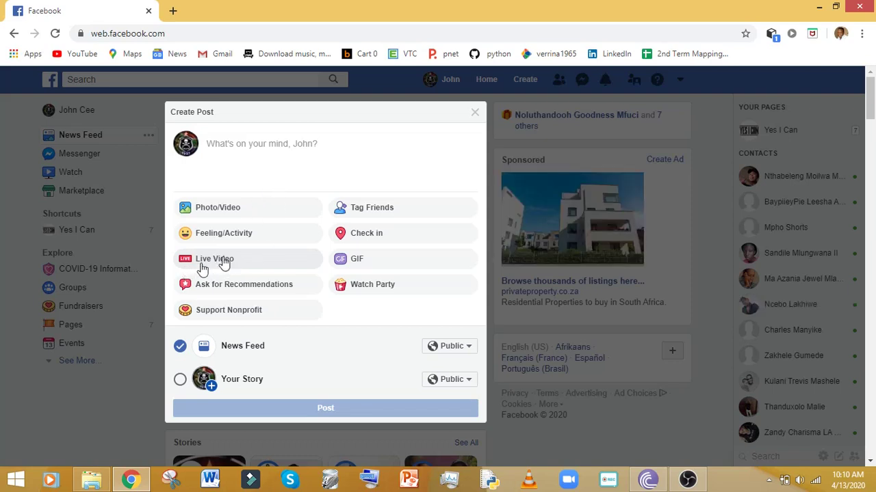
pyautogui.click(314, 143)
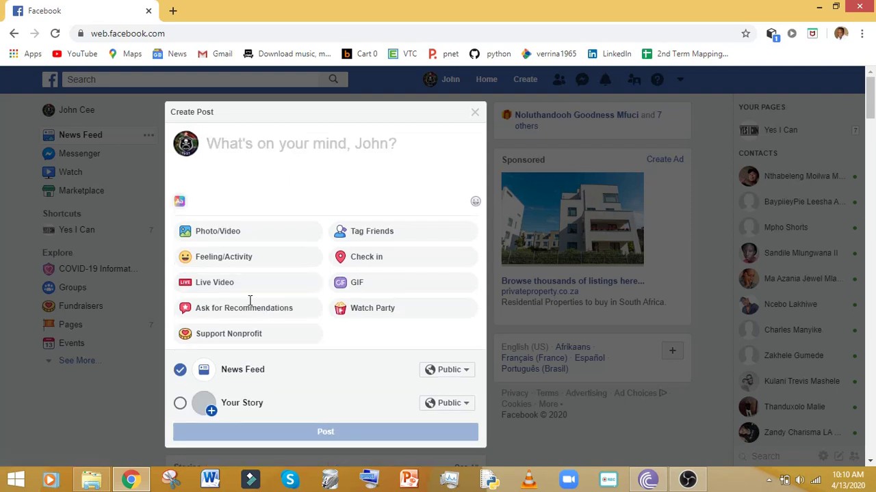
pyautogui.click(207, 282)
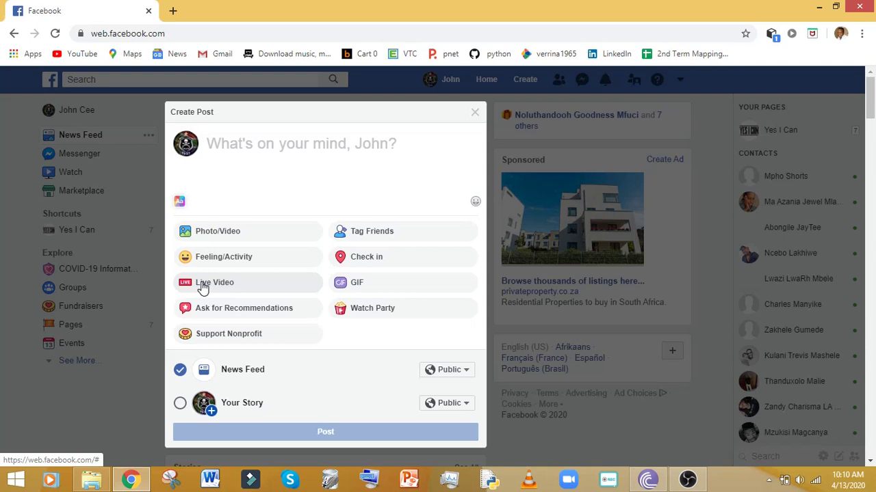
pyautogui.click(203, 286)
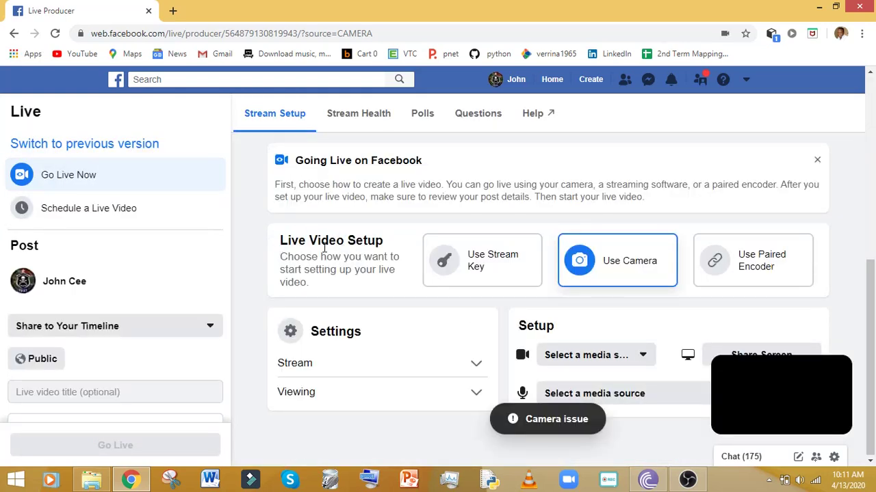
# Choose the stream key setup for the live video, copy the stream key and return to OBS Studio
pyautogui.click(487, 267)
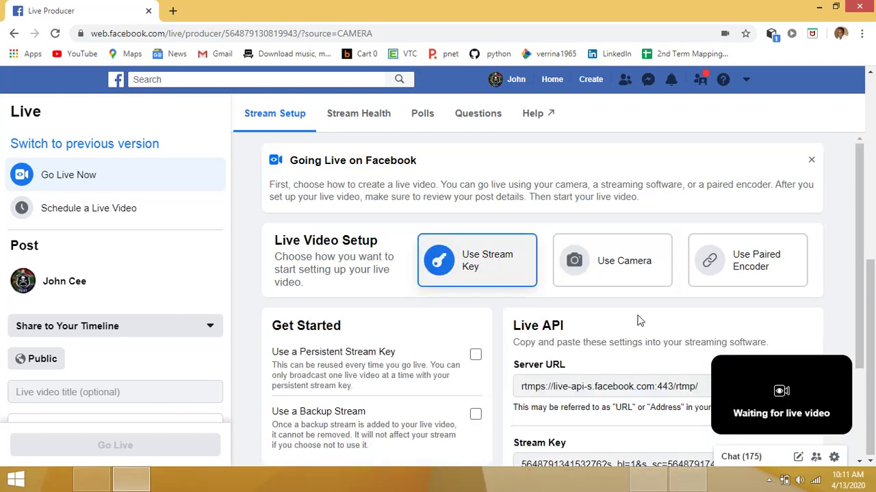
pyautogui.moveTo(866, 306); pyautogui.dragTo(860, 443)
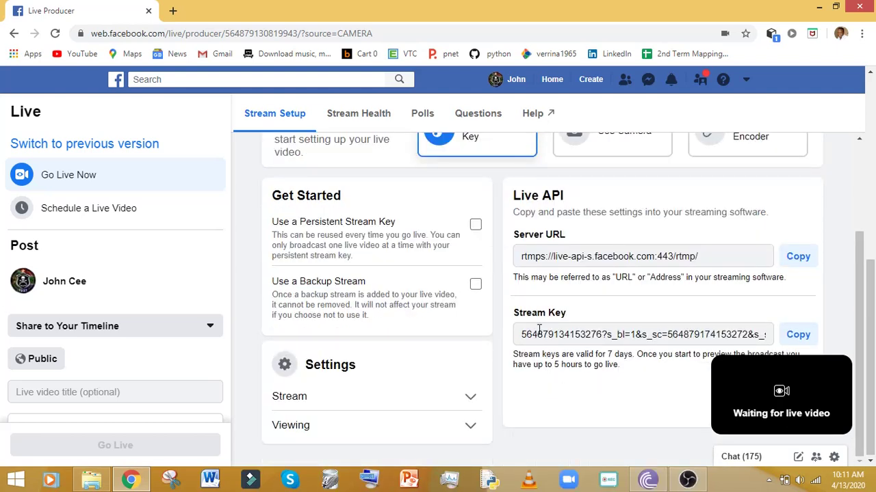
pyautogui.click(799, 337)
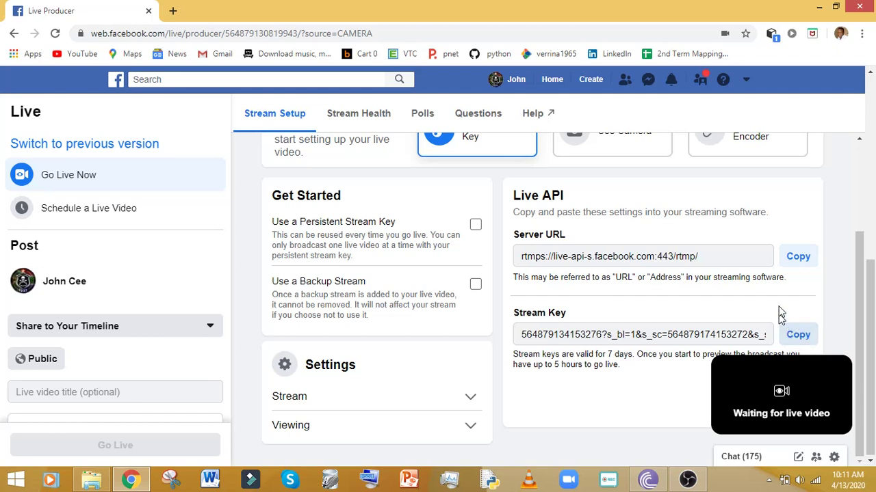
pyautogui.click(687, 480)
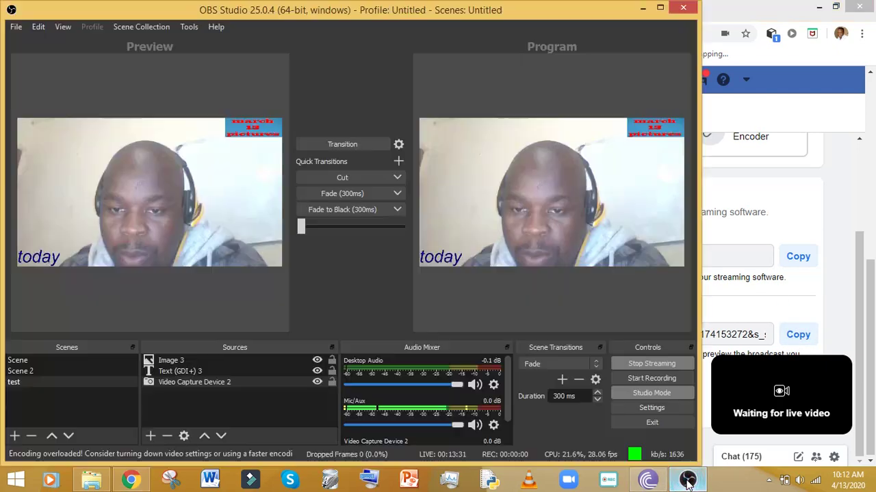
# Try to edit the stream key in the Facebook Live stream settings while the broadcast is running
pyautogui.click(647, 408)
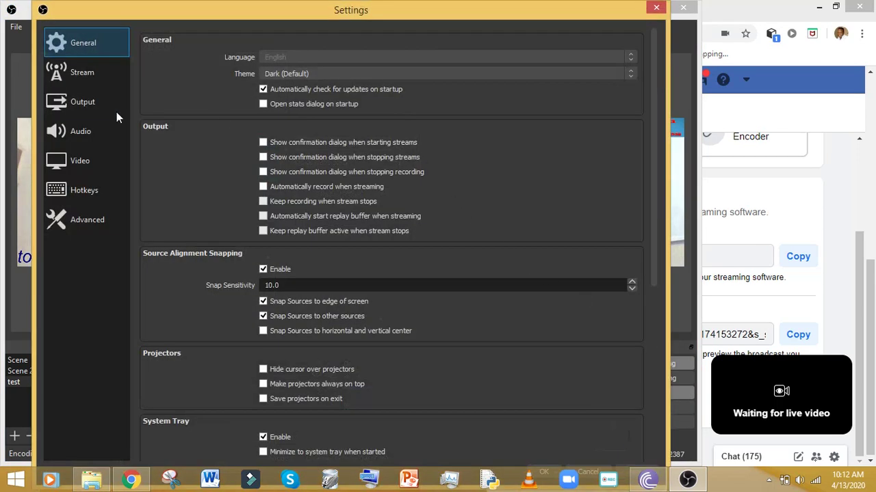
pyautogui.click(105, 79)
pyautogui.click(504, 82)
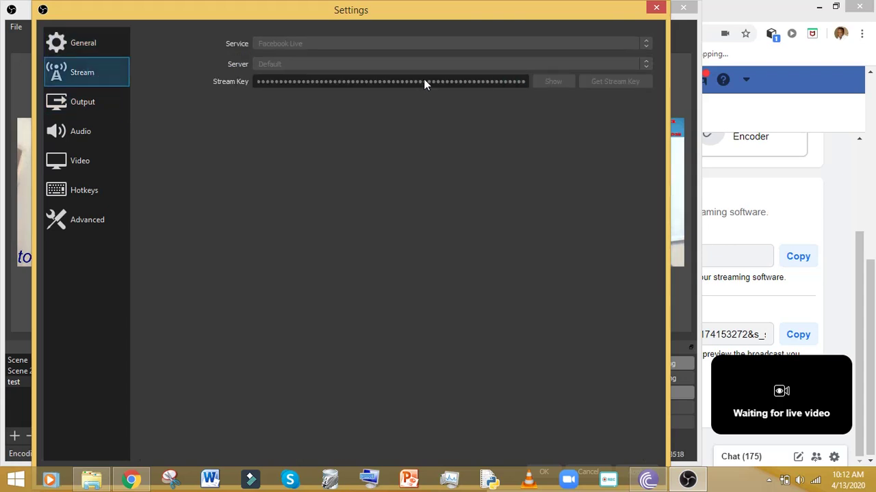
pyautogui.click(508, 82)
pyautogui.click(653, 9)
# Stop the running stream and open the stream settings for the Facebook Live service
pyautogui.click(649, 365)
pyautogui.click(652, 409)
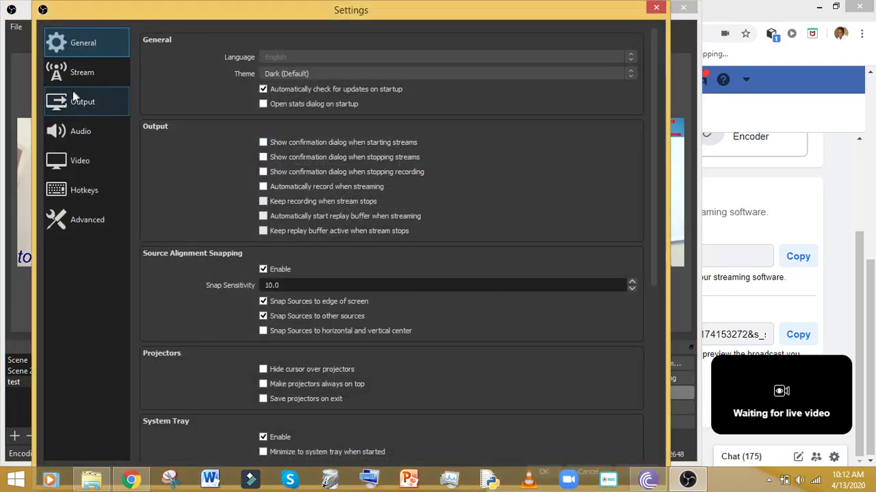
pyautogui.click(77, 79)
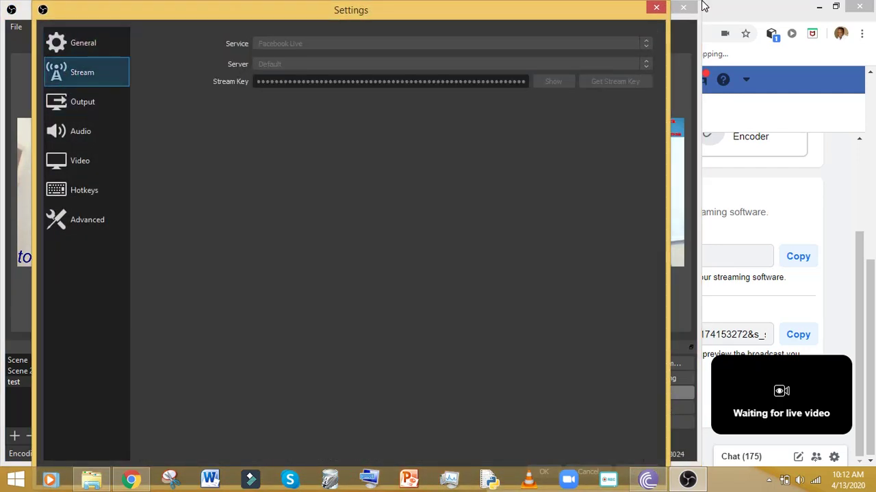
pyautogui.click(658, 7)
pyautogui.click(646, 362)
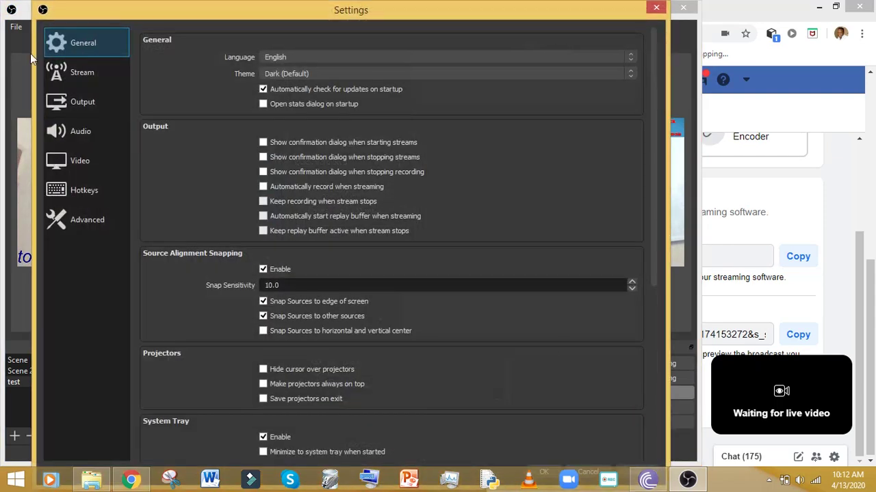
pyautogui.click(82, 72)
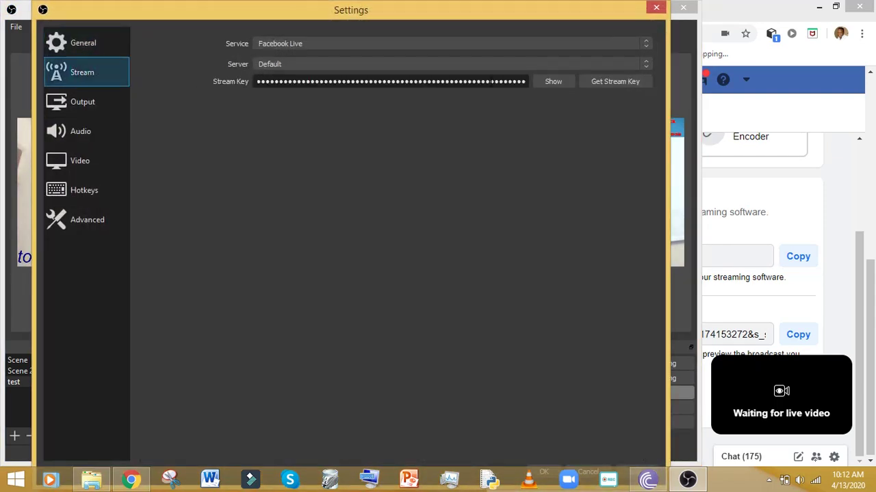
# Replace the stream key for the Facebook Live service with the newly copied stream key and save the stream settings
pyautogui.click(507, 81)
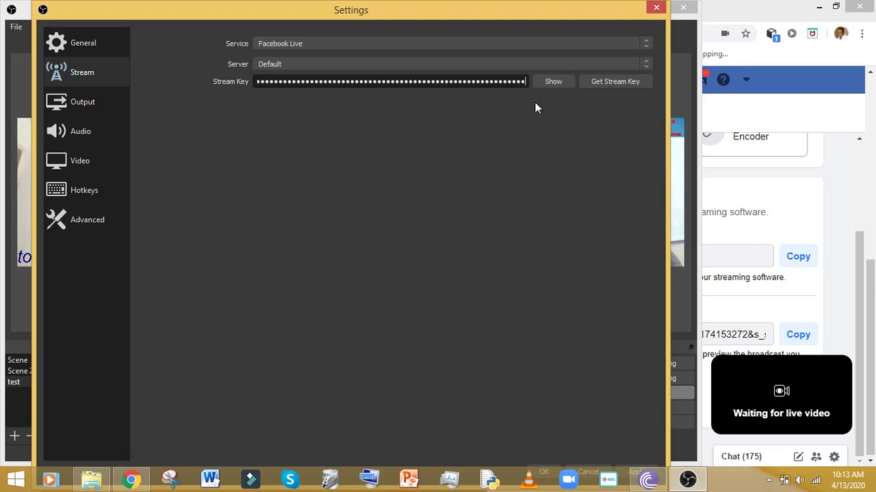
pyautogui.click(507, 82)
pyautogui.press('BackSpace')
pyautogui.press('BackSpace')
pyautogui.press('BackSpace')
pyautogui.press('BackSpace')
pyautogui.press('BackSpace')
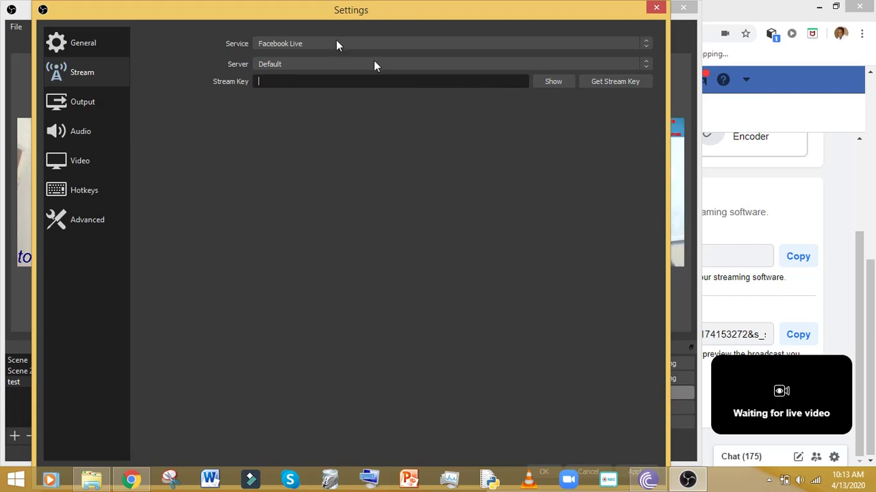
pyautogui.rightClick(260, 80)
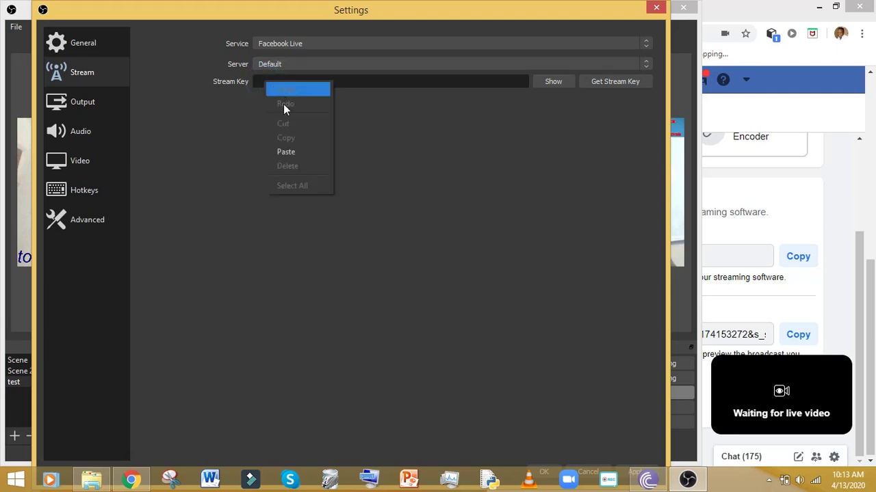
pyautogui.click(291, 151)
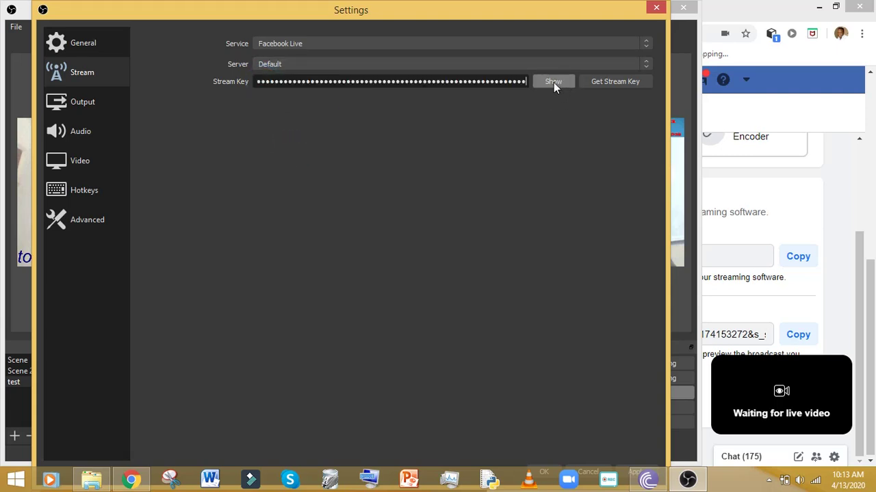
pyautogui.moveTo(534, 9); pyautogui.dragTo(536, 3)
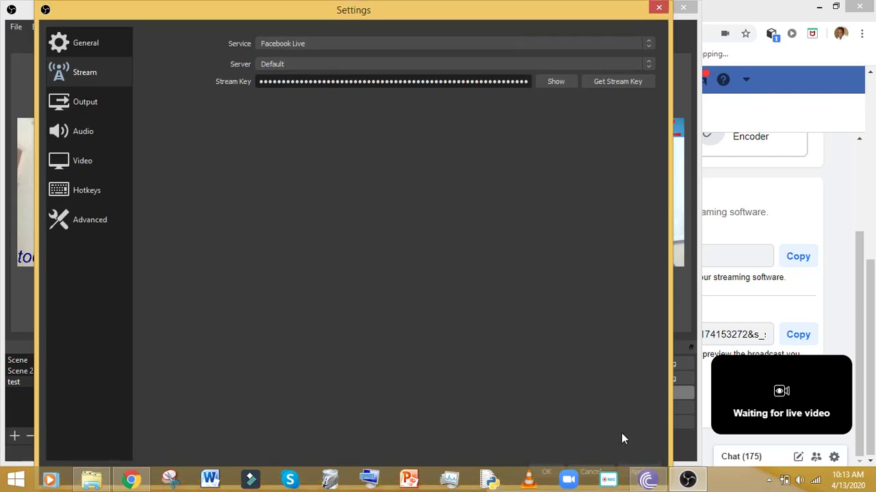
pyautogui.click(542, 472)
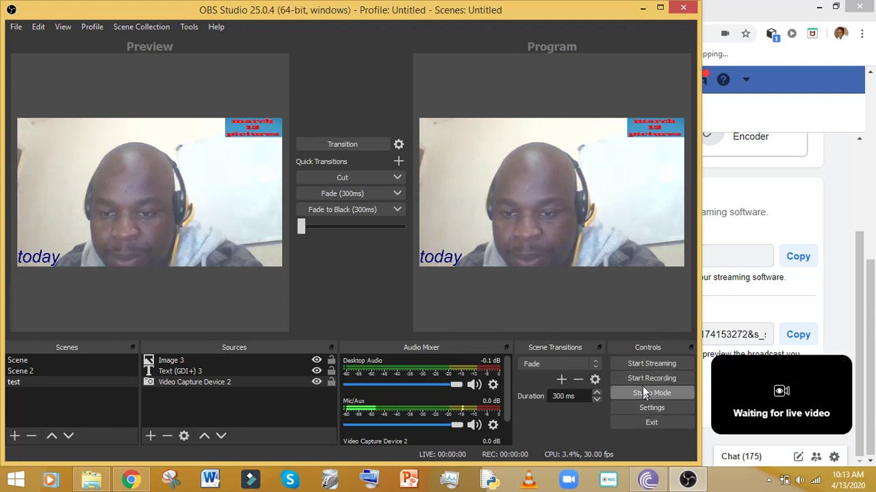
# Start streaming the test scene, minimize OBS Studio and check the incoming video preview on Facebook's Live Producer page in Chrome
pyautogui.click(644, 365)
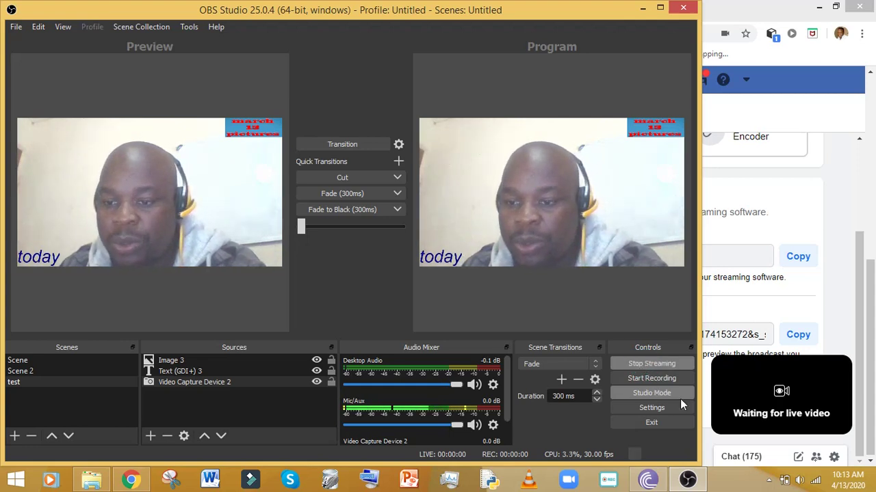
pyautogui.moveTo(779, 383)
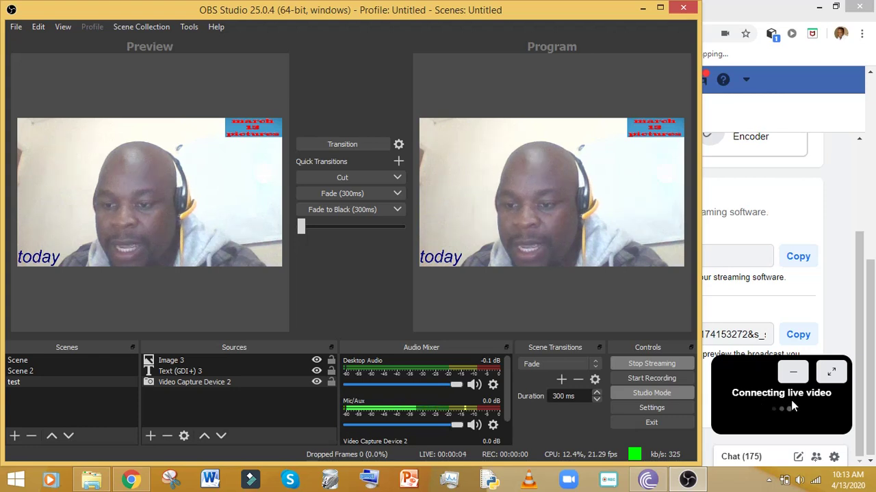
pyautogui.click(642, 10)
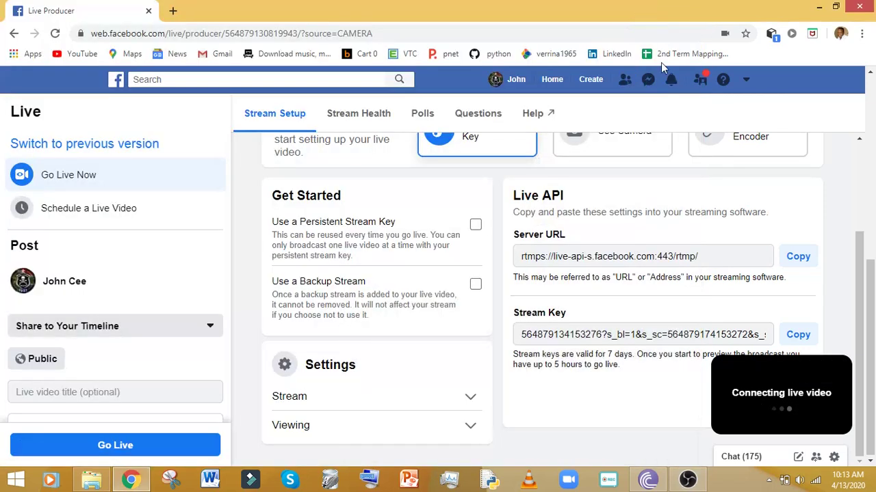
pyautogui.moveTo(871, 294); pyautogui.dragTo(872, 83)
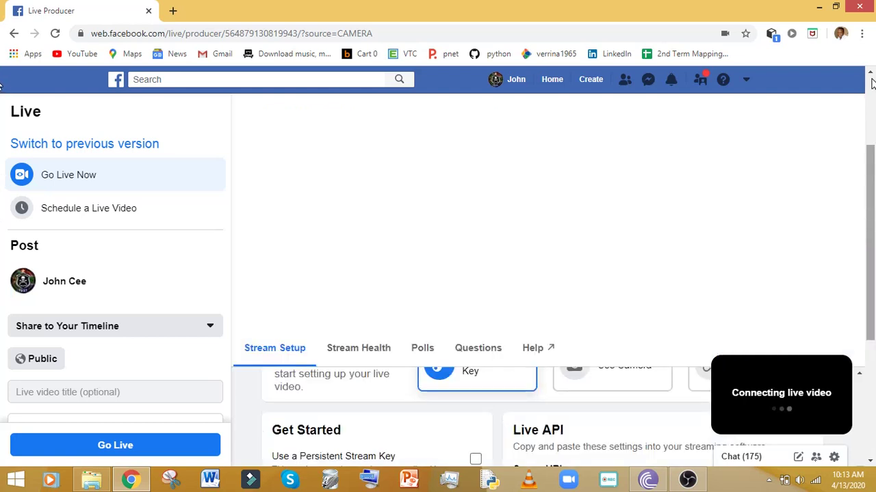
pyautogui.click(871, 79)
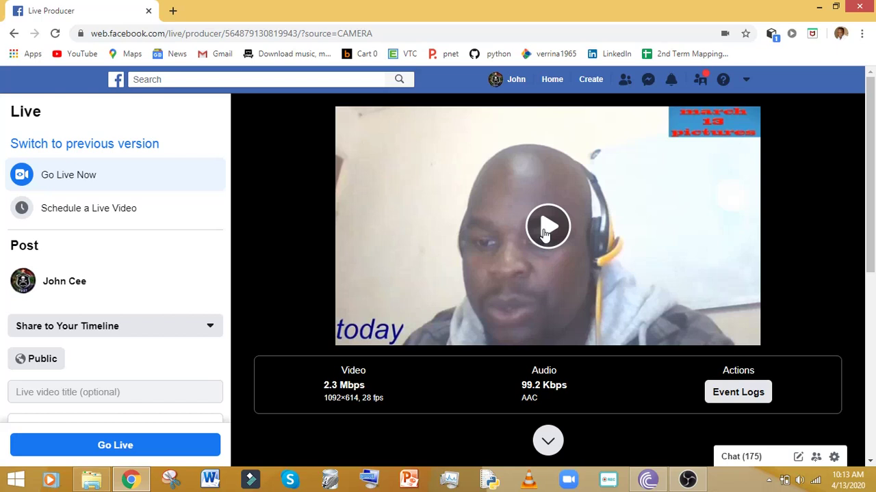
# Go live with the broadcast on Facebook and play the live video in the preview player
pyautogui.click(117, 445)
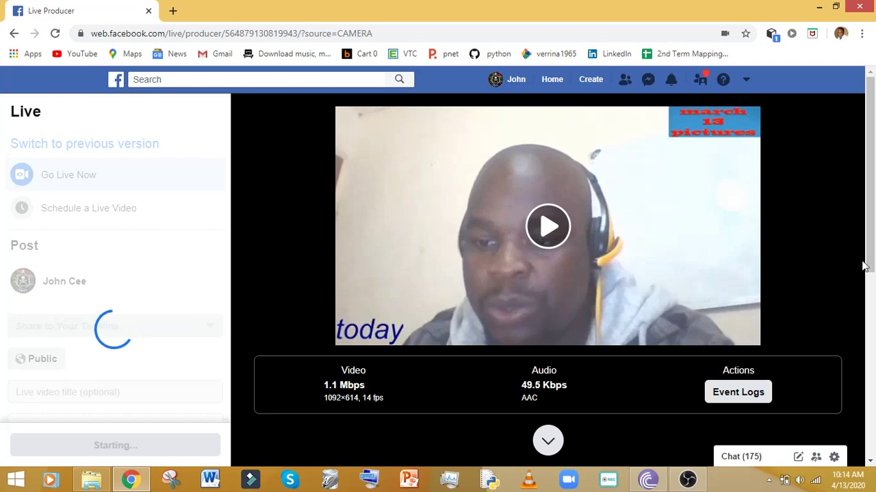
pyautogui.moveTo(872, 257)
pyautogui.mouseDown()
pyautogui.moveTo(870, 329)
pyautogui.moveTo(872, 263)
pyautogui.mouseUp()
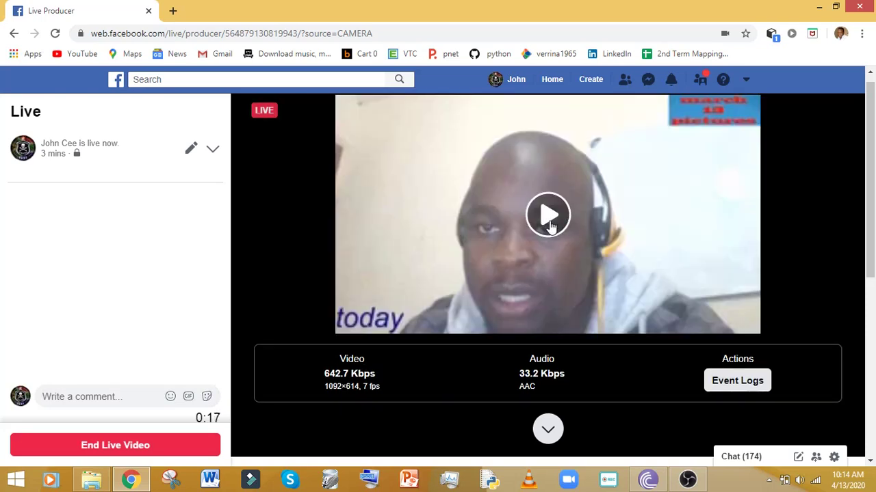
pyautogui.click(550, 217)
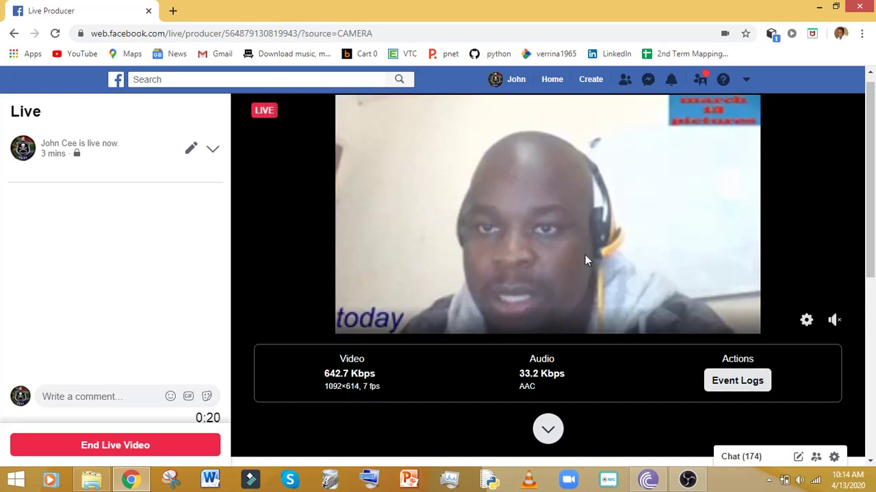